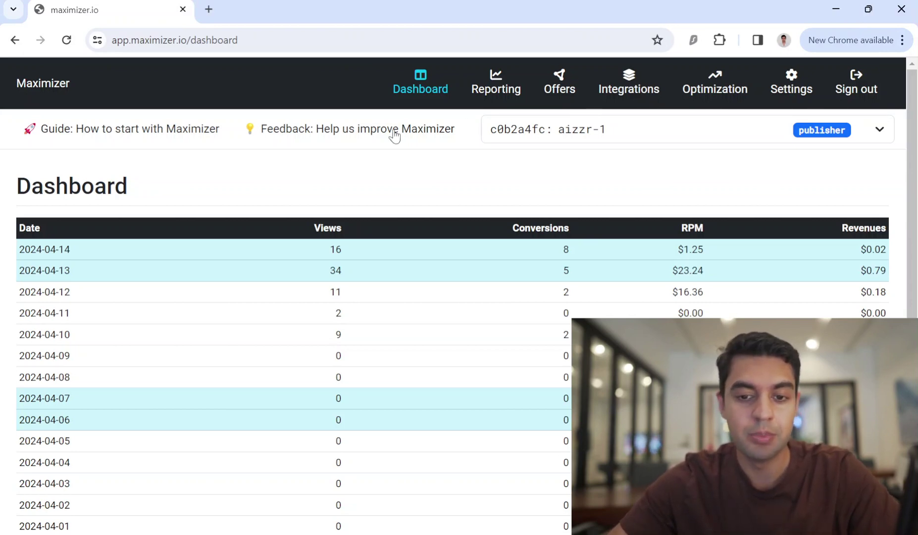
# Open the Welcome to Maximizer.io guide and read down to the Network and Publisher account links
pyautogui.click(138, 132)
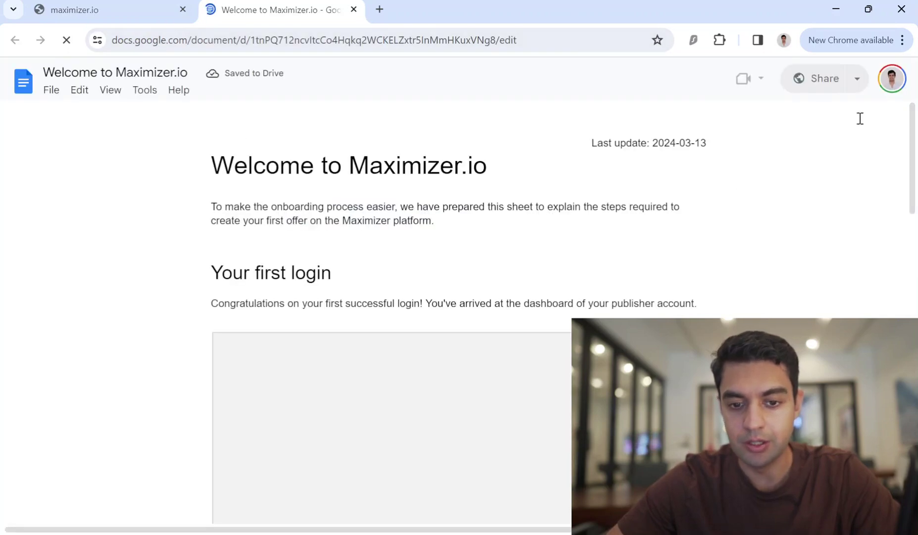
pyautogui.scroll(-3, 915, 224)
pyautogui.scroll(-20, 915, 223)
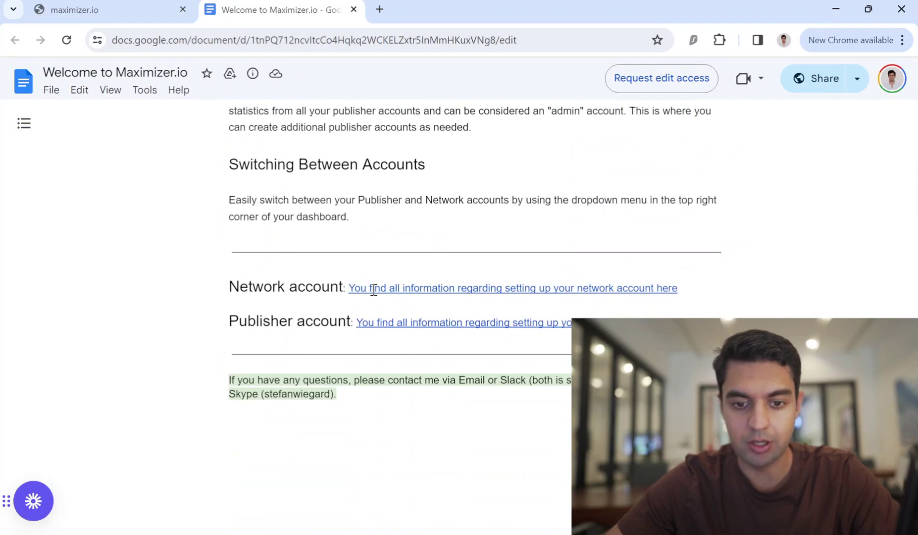
# On the Maximizer dashboard, review the network and publisher accounts, keeping the publisher account active
pyautogui.click(130, 9)
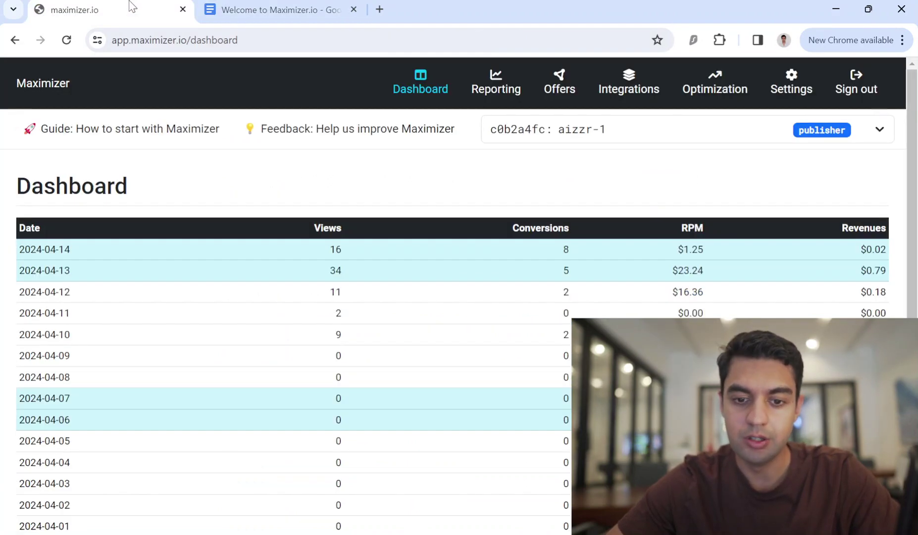
pyautogui.click(693, 141)
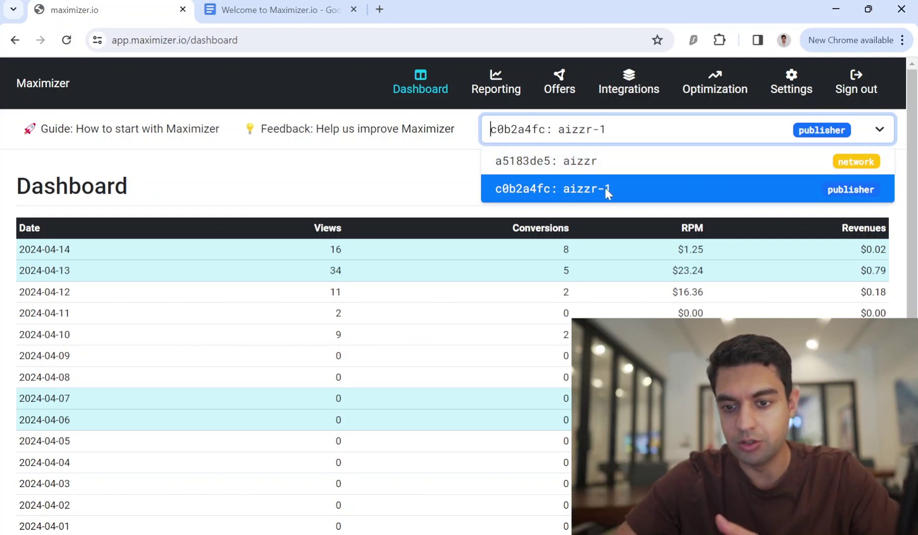
pyautogui.click(438, 173)
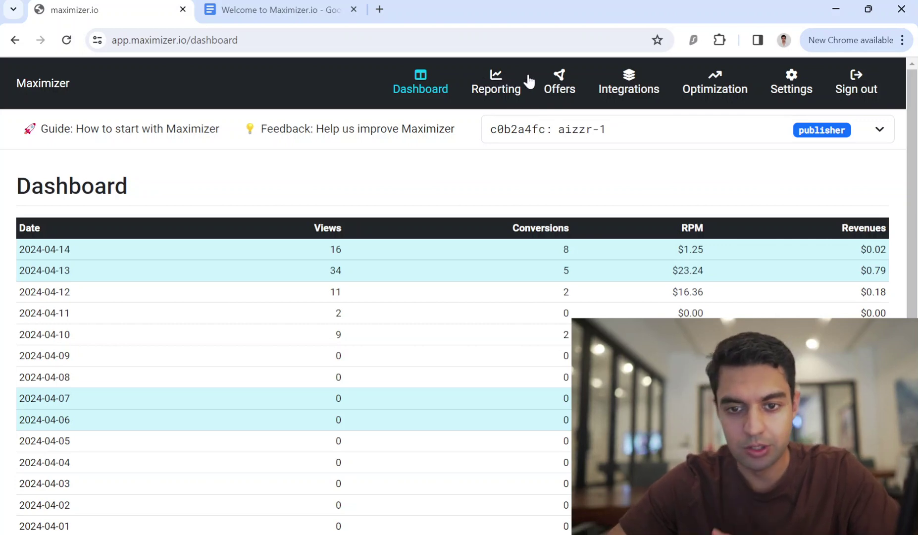
# Open the Setup your Publisher Account guide from the Welcome doc's Publisher account link
pyautogui.click(299, 6)
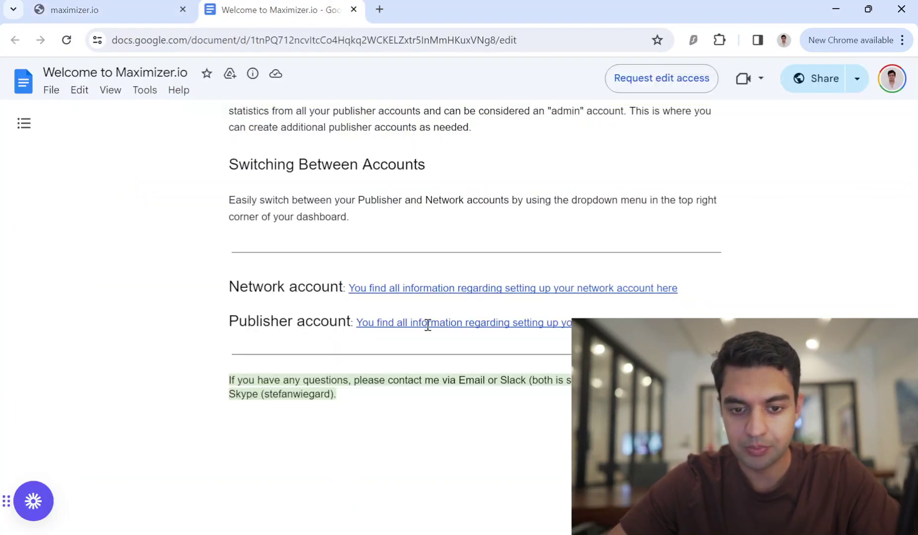
pyautogui.moveTo(421, 322)
pyautogui.click(440, 344)
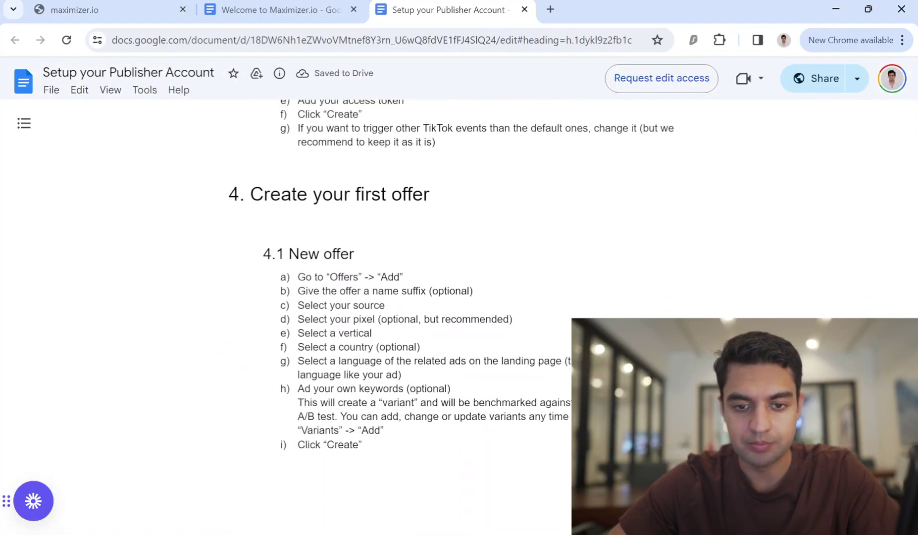
# Open Maximizer's Integrations page and browse the network and traffic-source cards
pyautogui.click(149, 4)
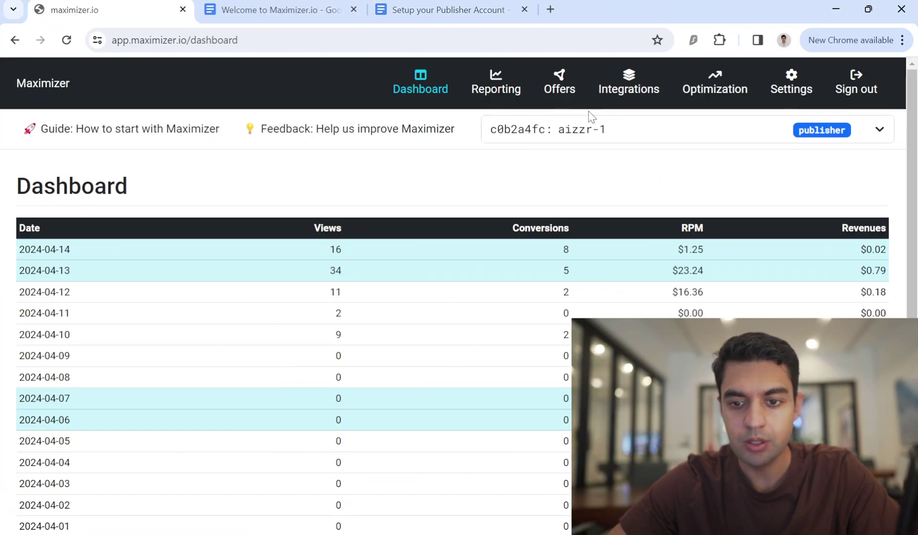
pyautogui.click(636, 86)
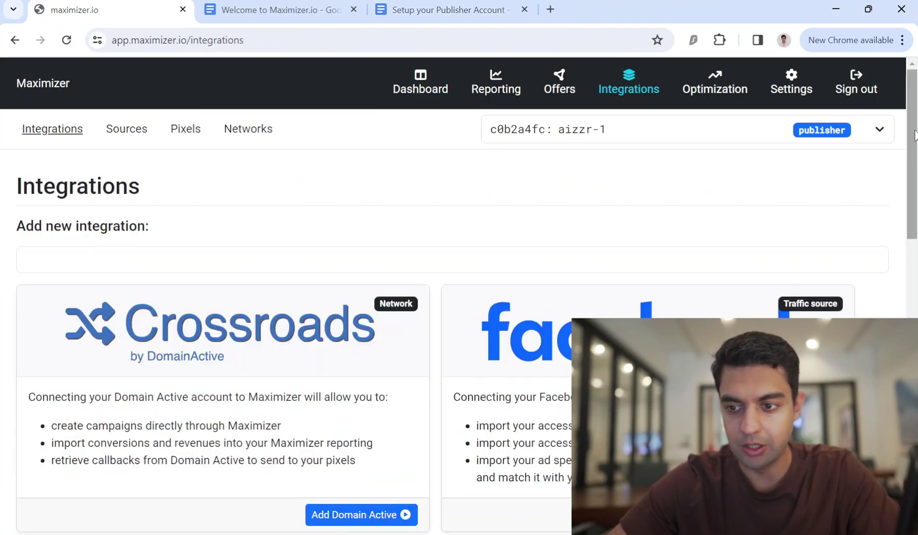
pyautogui.moveTo(905, 145); pyautogui.dragTo(911, 352)
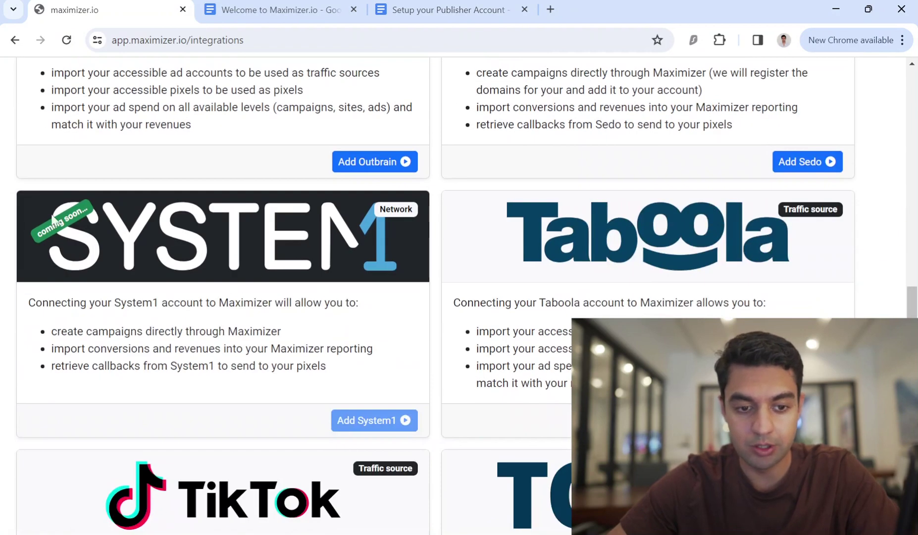
pyautogui.moveTo(910, 351); pyautogui.dragTo(911, 401)
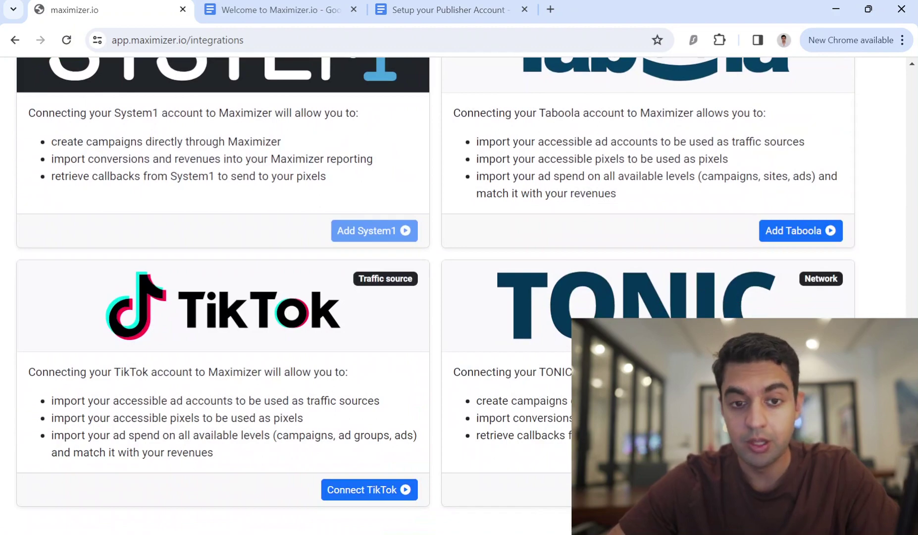
pyautogui.scroll(11, 518, 338)
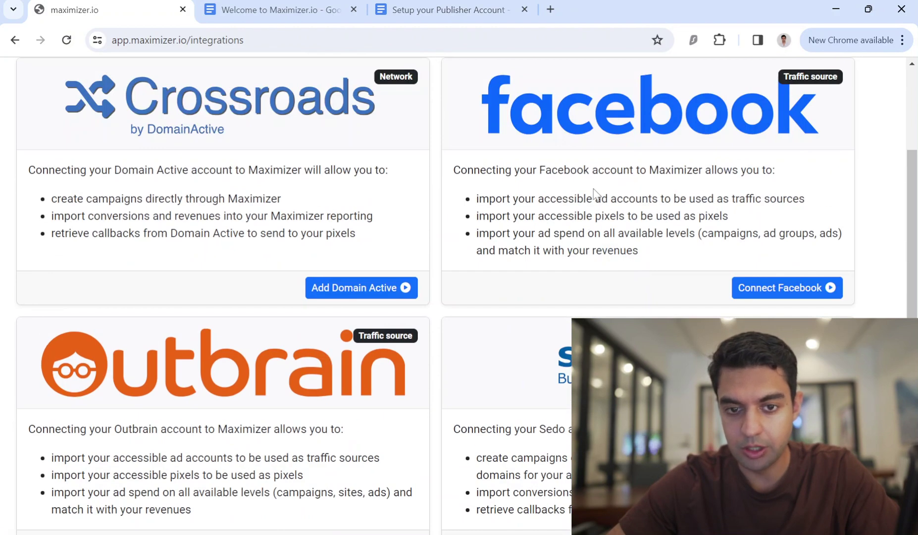
pyautogui.scroll(4, 609, 196)
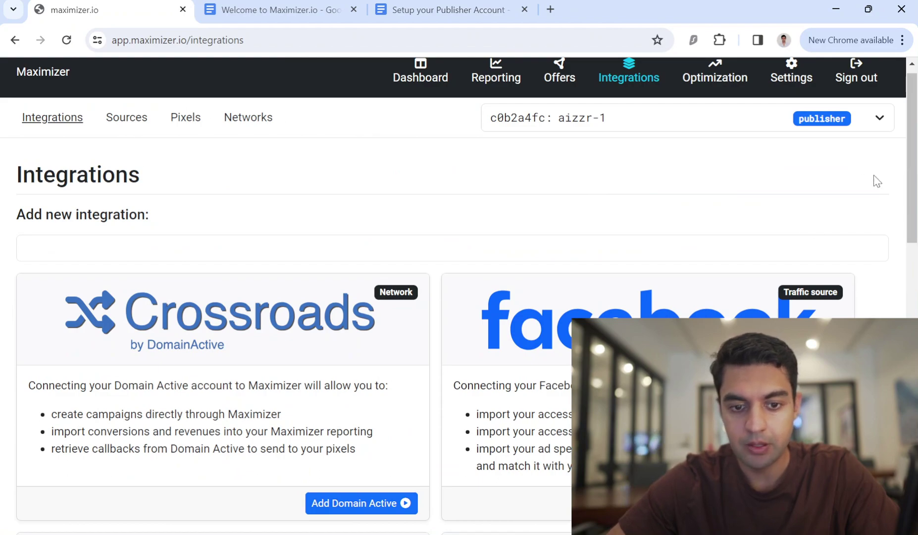
pyautogui.moveTo(910, 135)
pyautogui.mouseDown()
pyautogui.moveTo(910, 416)
pyautogui.moveTo(910, 130)
pyautogui.mouseUp()
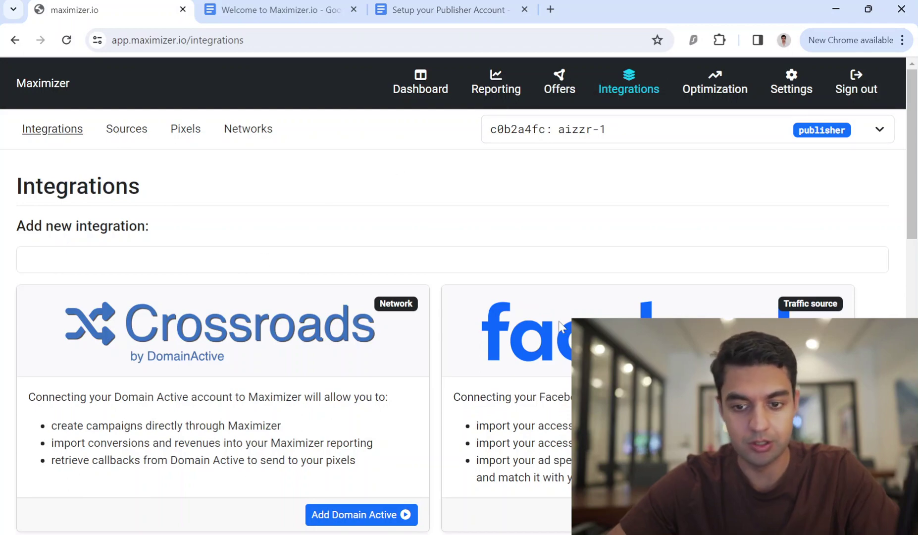
pyautogui.moveTo(910, 174)
pyautogui.mouseDown()
pyautogui.moveTo(910, 208)
pyautogui.moveTo(910, 174)
pyautogui.mouseUp()
pyautogui.moveTo(911, 80); pyautogui.dragTo(911, 137)
pyautogui.scroll(-5, 916, 313)
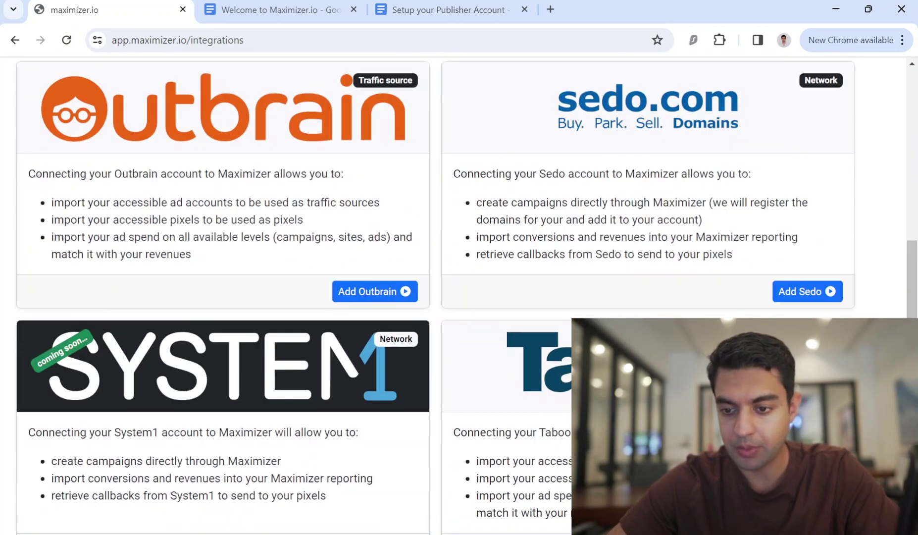
pyautogui.scroll(-6, 916, 313)
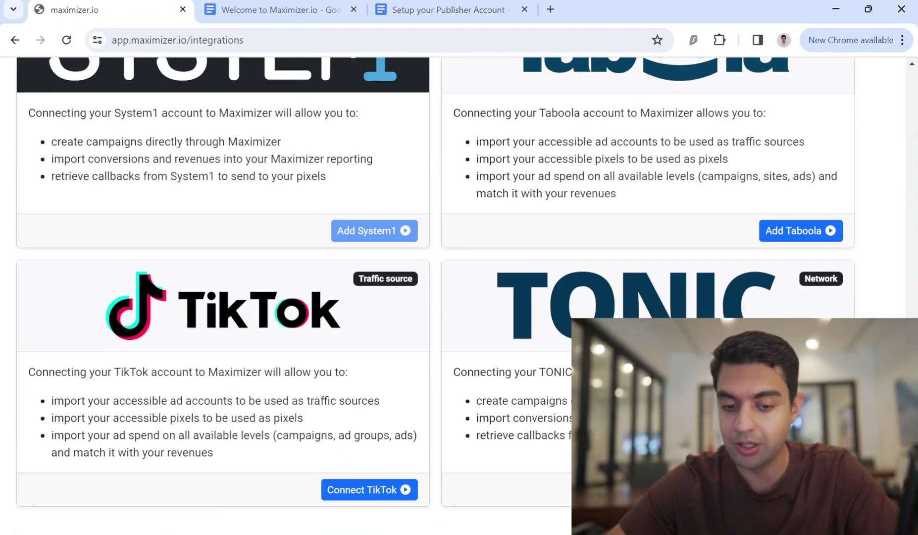
pyautogui.scroll(12, 569, 241)
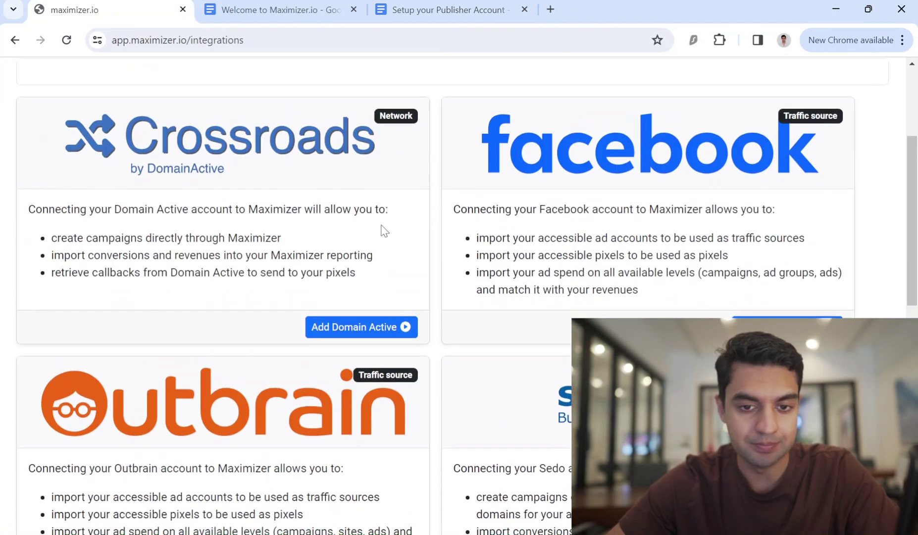
# Look at the Add Domain Active network form, then return to the integrations list
pyautogui.click(364, 358)
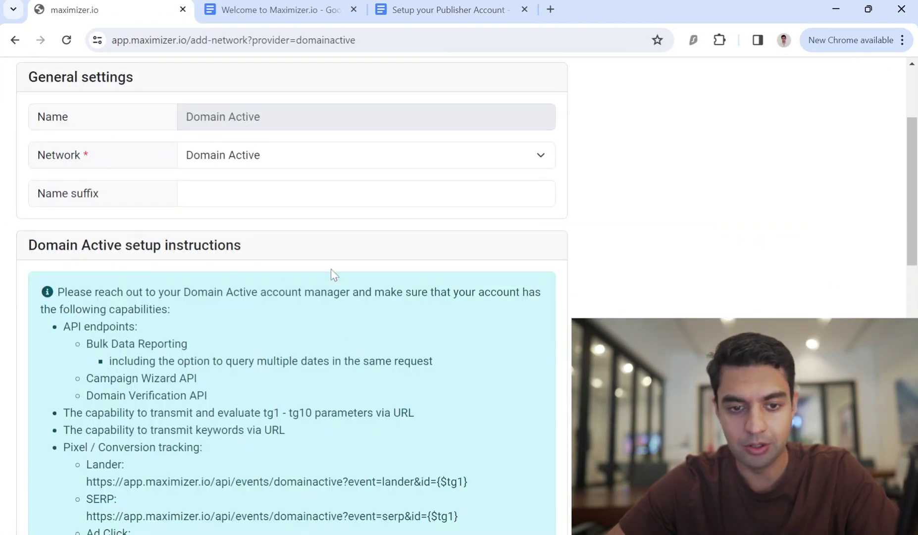
pyautogui.moveTo(904, 219); pyautogui.dragTo(904, 205)
pyautogui.scroll(-7, 905, 205)
pyautogui.scroll(8, 436, 136)
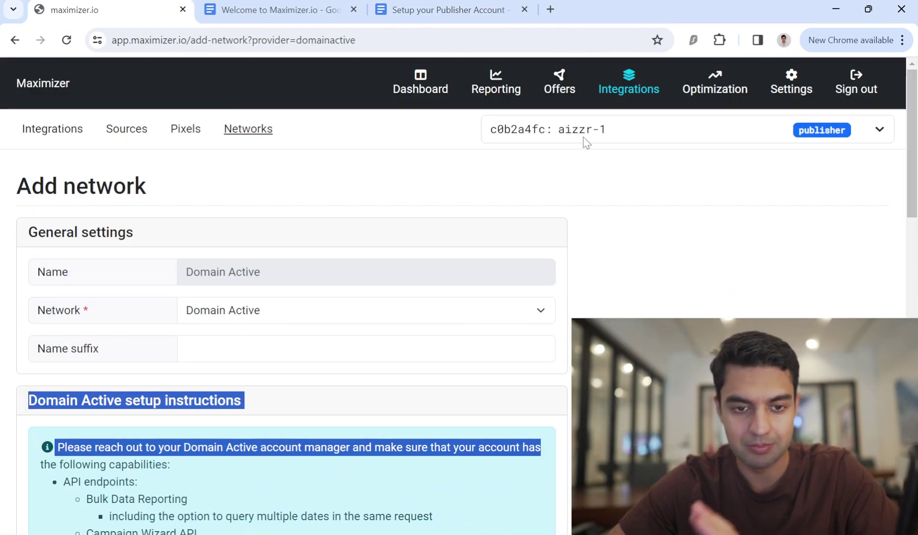
pyautogui.click(14, 41)
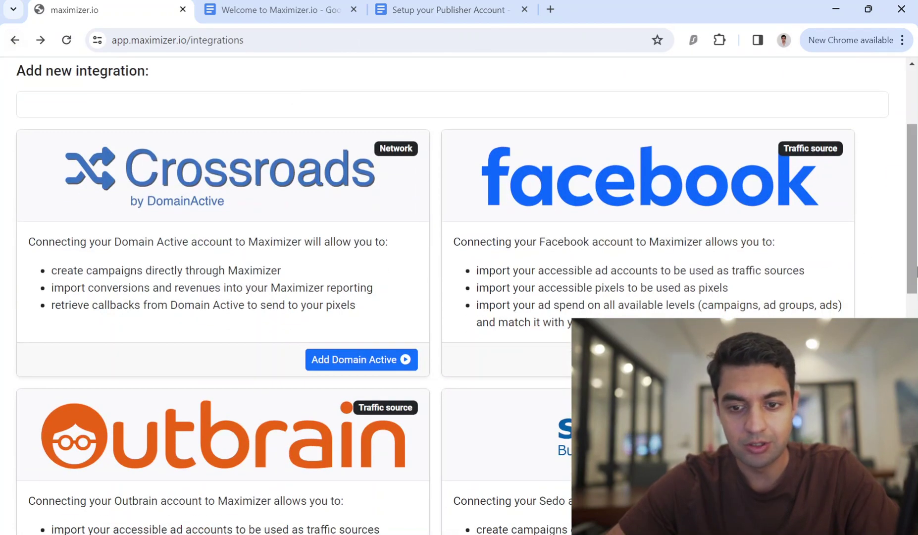
pyautogui.moveTo(915, 244); pyautogui.dragTo(916, 342)
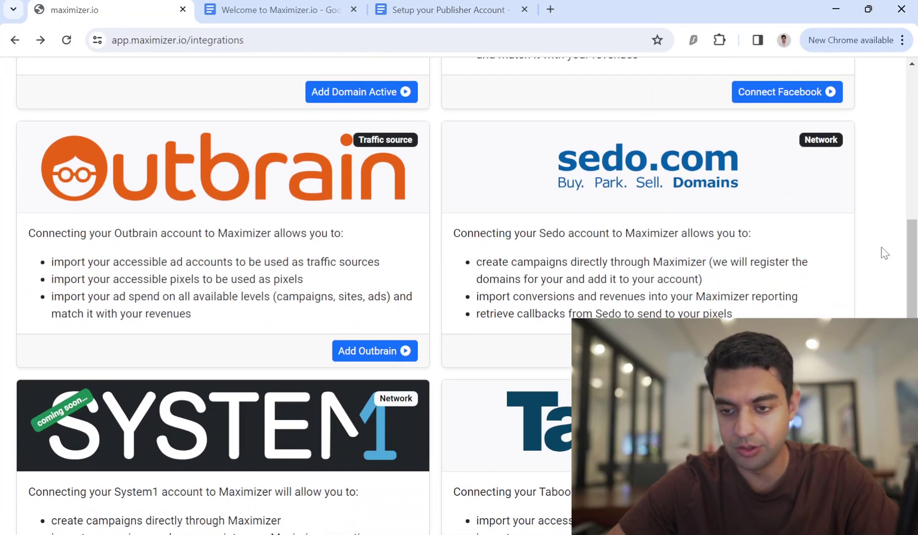
# Decline Facebook's request to reconnect with Maximizer.io
pyautogui.scroll(4, 884, 255)
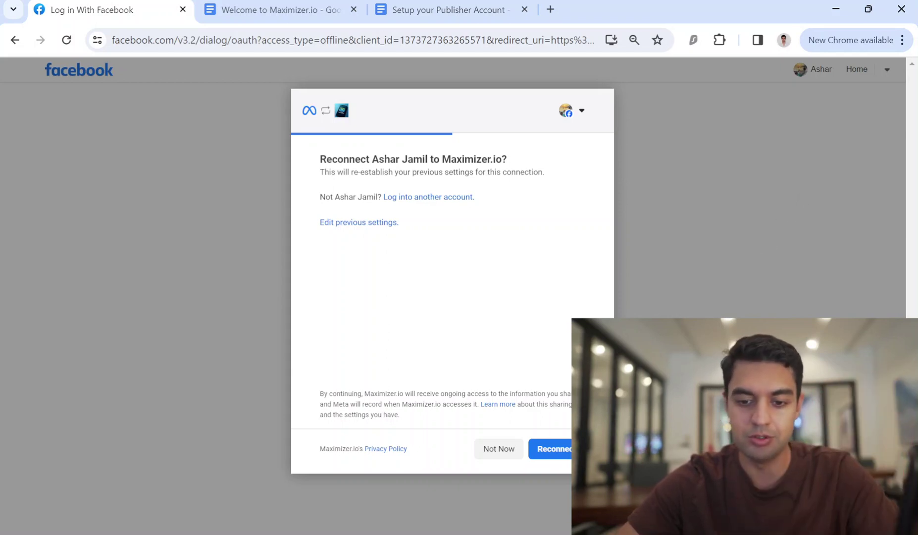
pyautogui.click(510, 450)
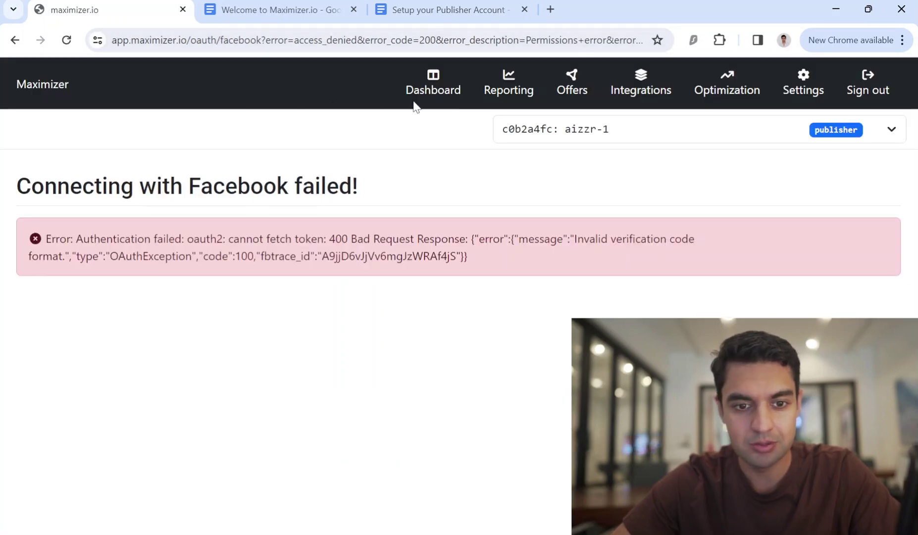
# Go through the traffic sources and pixels lists to edit the Facebook pixel
pyautogui.click(623, 86)
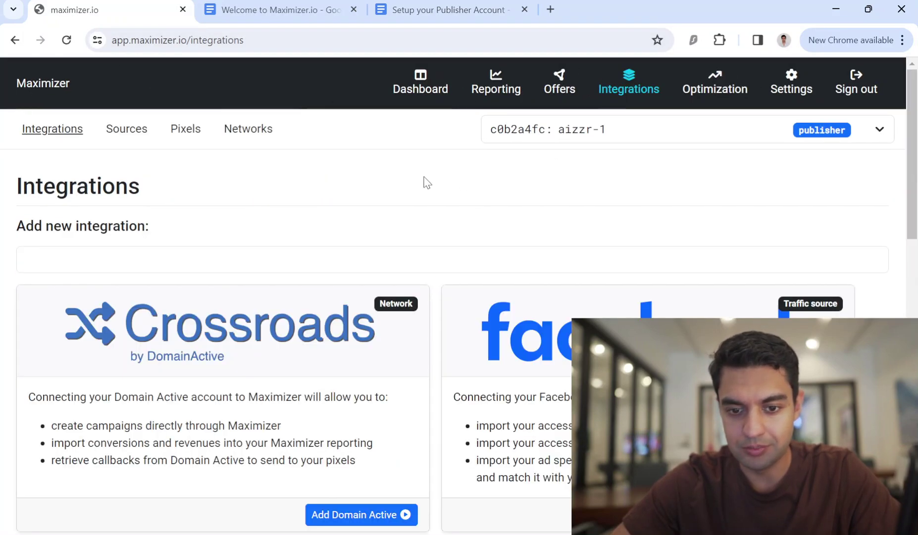
pyautogui.click(124, 135)
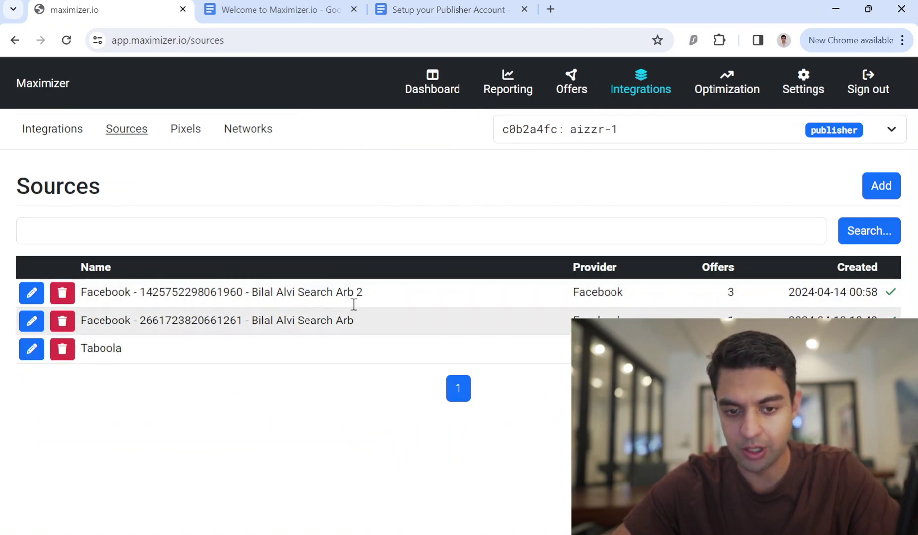
pyautogui.click(193, 136)
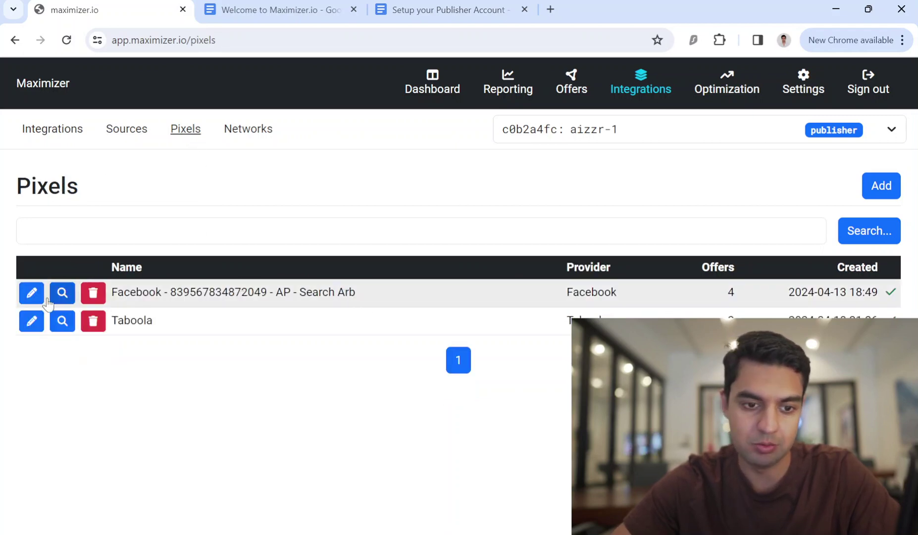
pyautogui.click(31, 293)
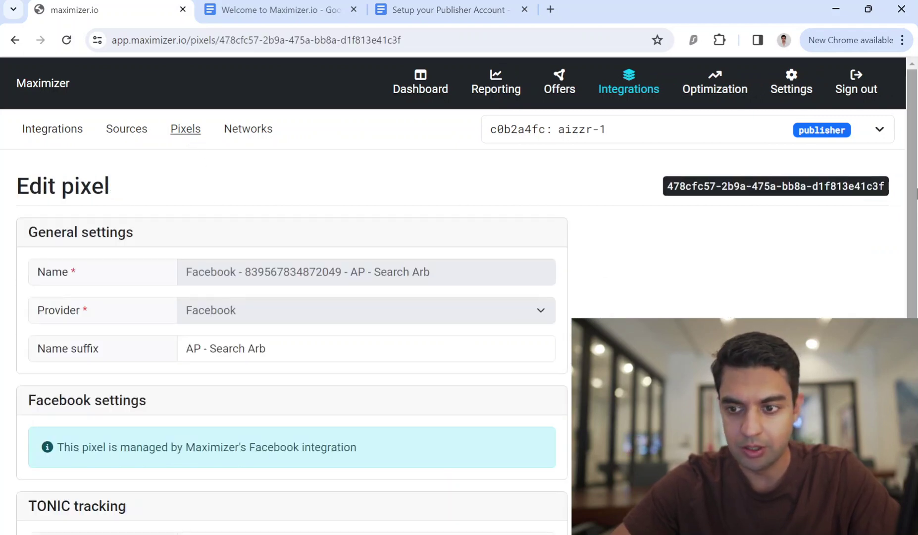
# Review the Facebook pixel's TONIC event mapping, keeping Purchase as the click event
pyautogui.scroll(-6, 915, 193)
pyautogui.scroll(3, 330, 231)
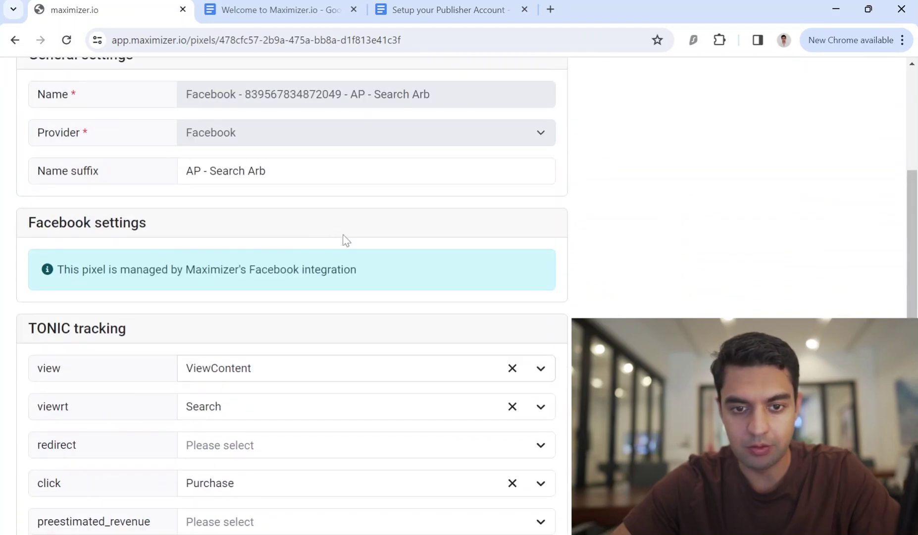
pyautogui.scroll(3, 432, 232)
pyautogui.scroll(-4, 432, 303)
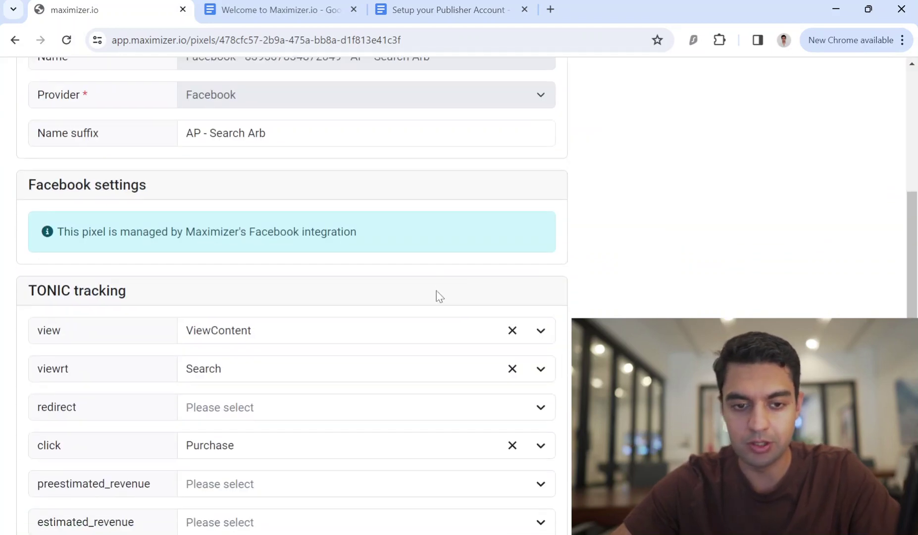
pyautogui.scroll(-1, 432, 317)
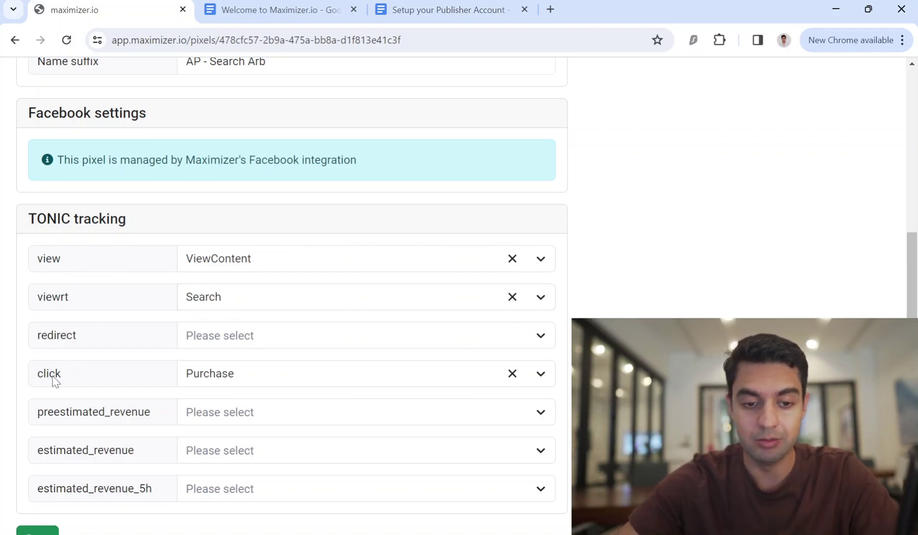
pyautogui.click(297, 379)
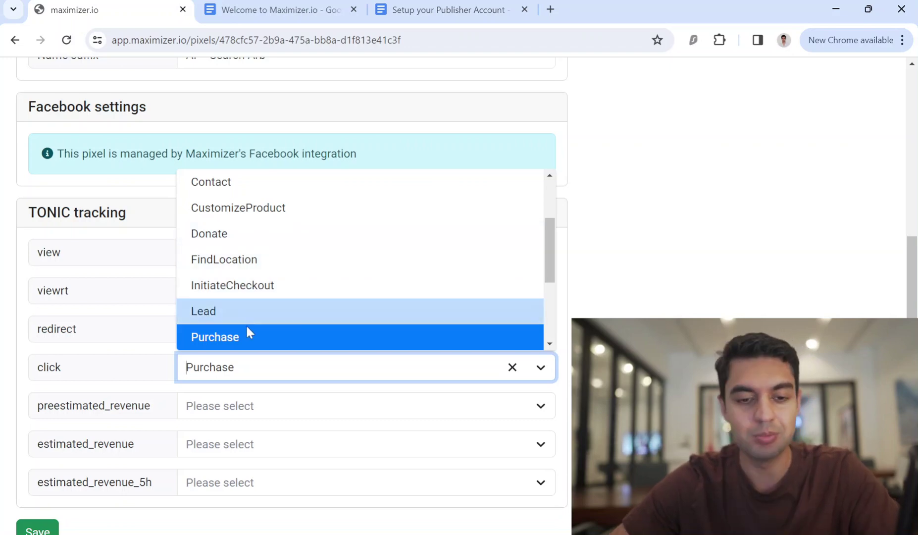
pyautogui.click(328, 346)
pyautogui.scroll(5, 521, 457)
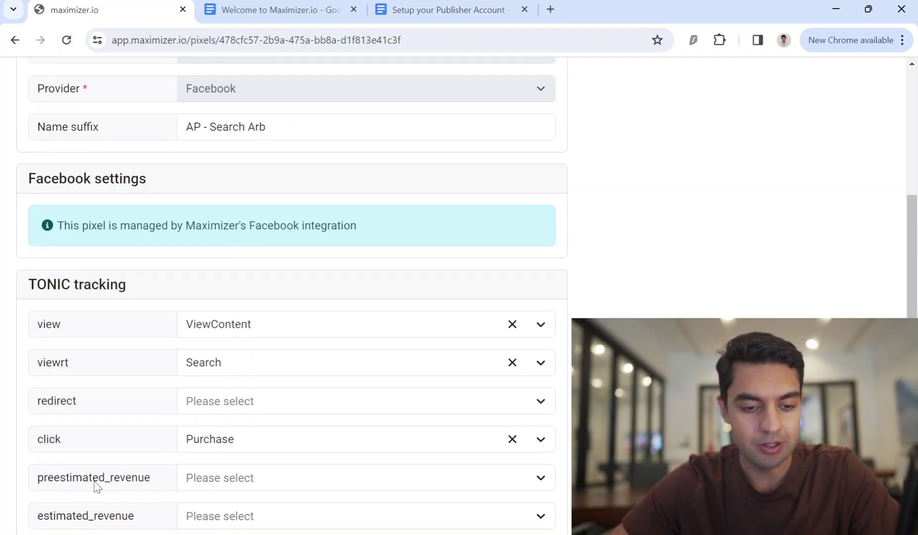
pyautogui.scroll(1, 536, 335)
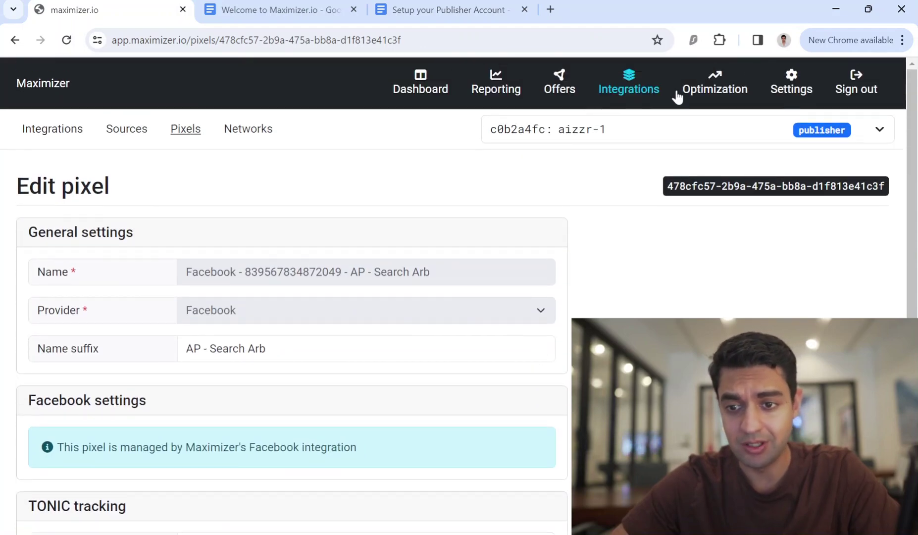
# Open the Networks list, showing the single TONIC network
pyautogui.click(268, 142)
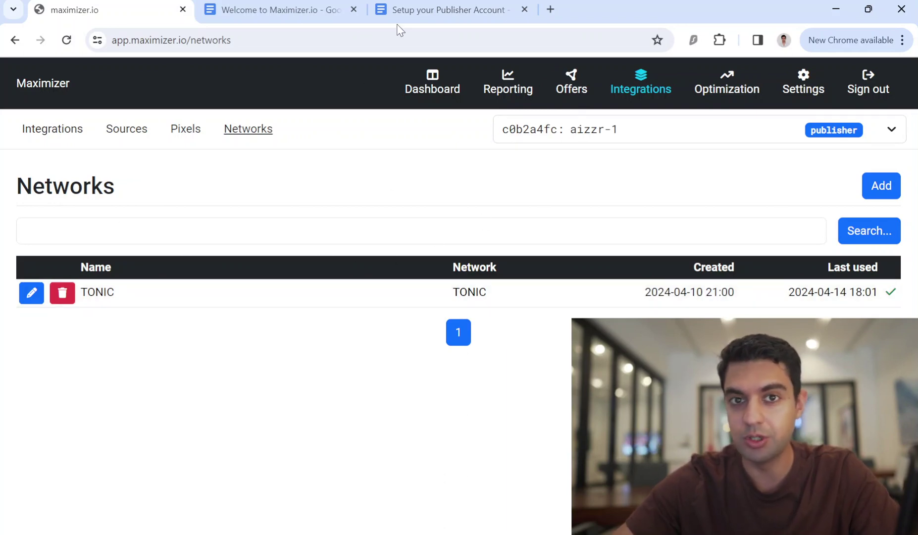
# Start a new offer and enter the name suffix 'Hep C - USA - Tonic - Taboola'
pyautogui.click(571, 83)
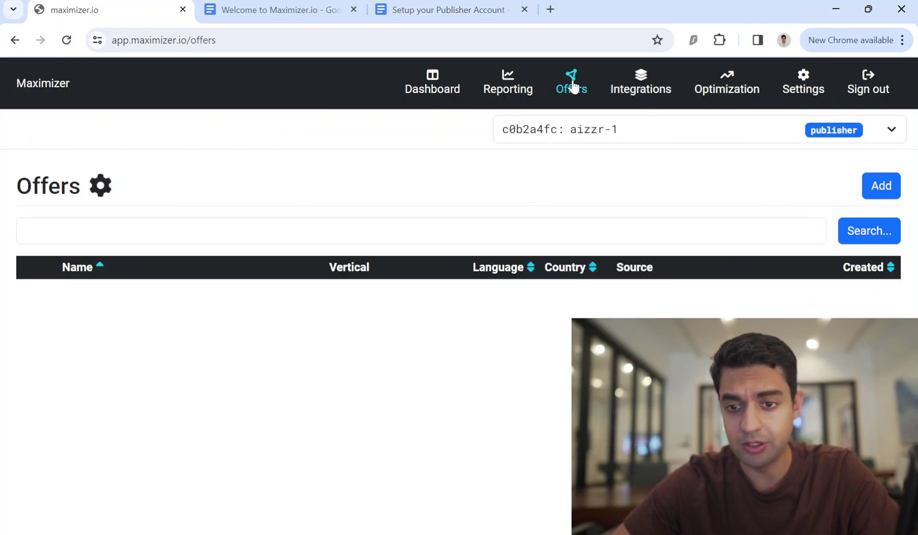
pyautogui.click(878, 186)
pyautogui.click(200, 314)
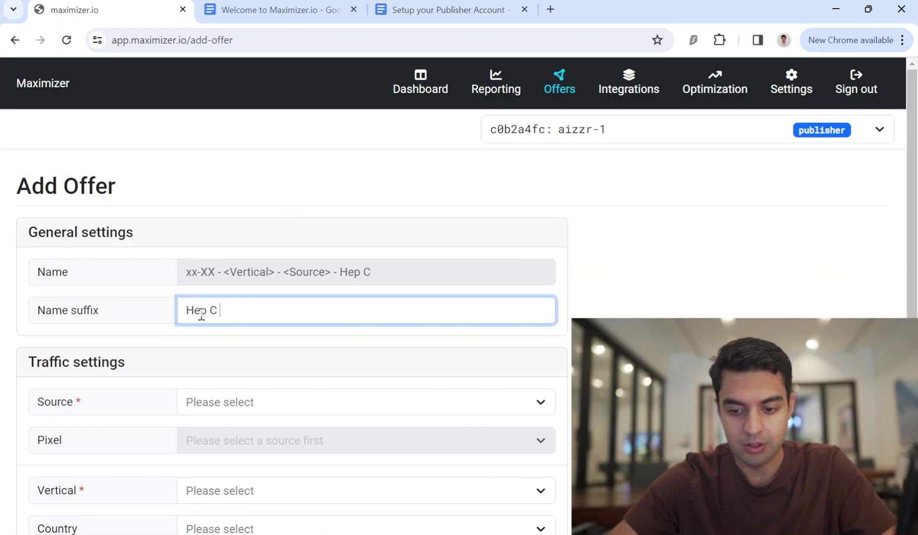
pyautogui.write('Hep C - usa')
pyautogui.press('BackSpace')
pyautogui.press('BackSpace')
pyautogui.write('ISA')
pyautogui.write('USA - Tonic - Ta')
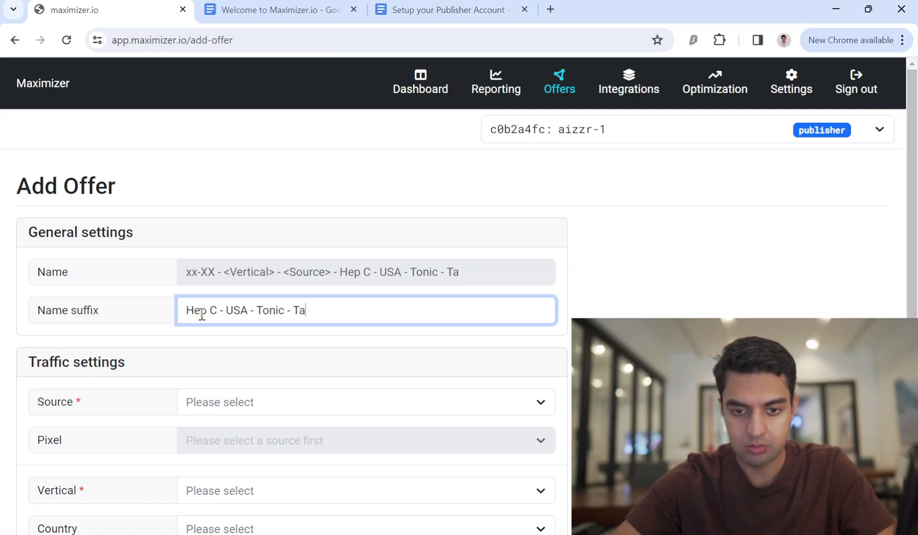
# Finish the name suffix and set the offer's source and pixel to Taboola
pyautogui.write('boola')
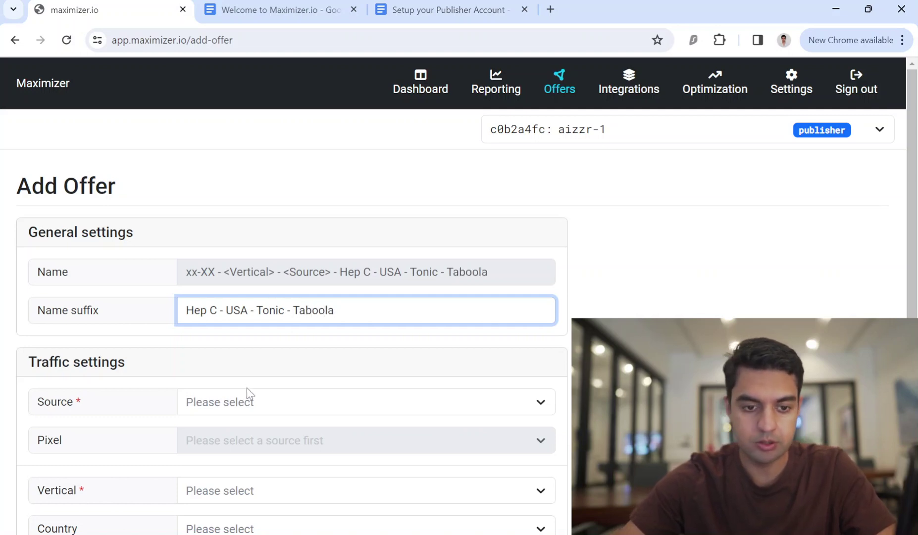
pyautogui.click(247, 396)
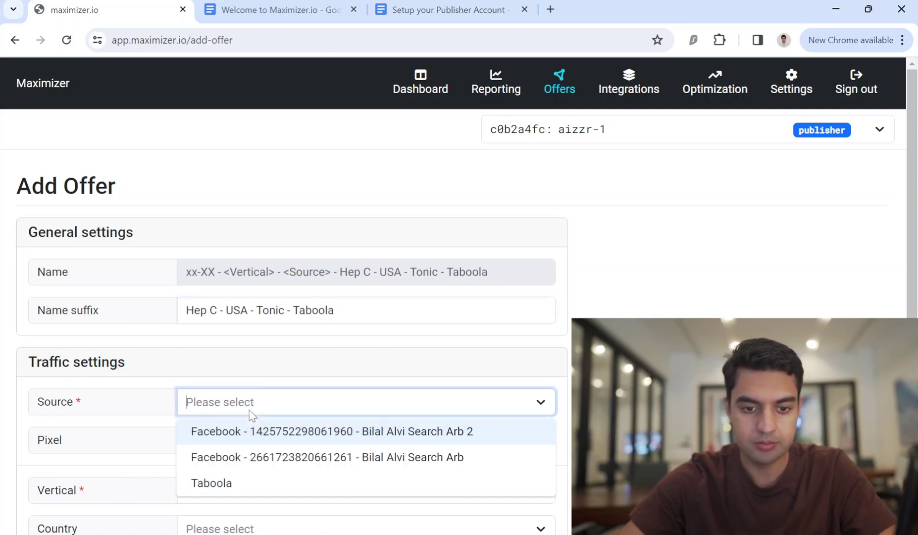
pyautogui.click(279, 484)
pyautogui.scroll(-3, 280, 403)
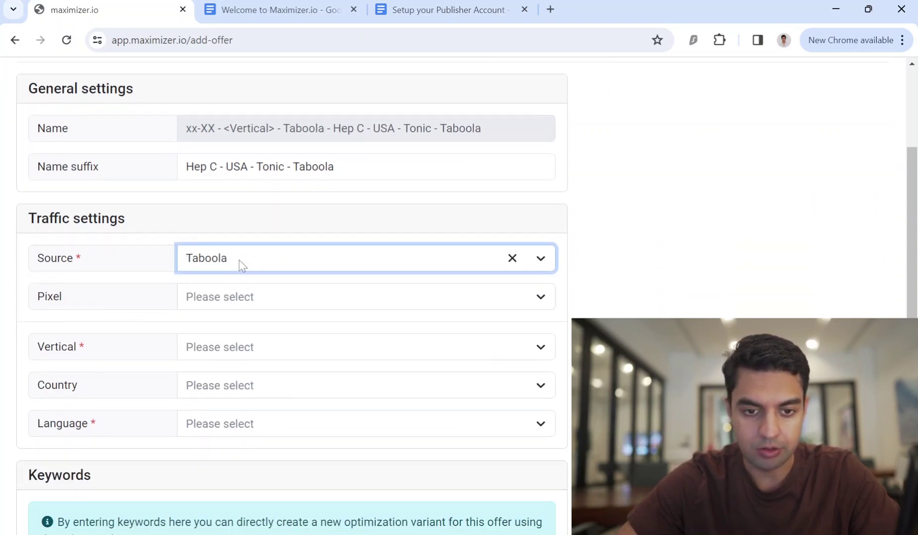
pyautogui.click(248, 300)
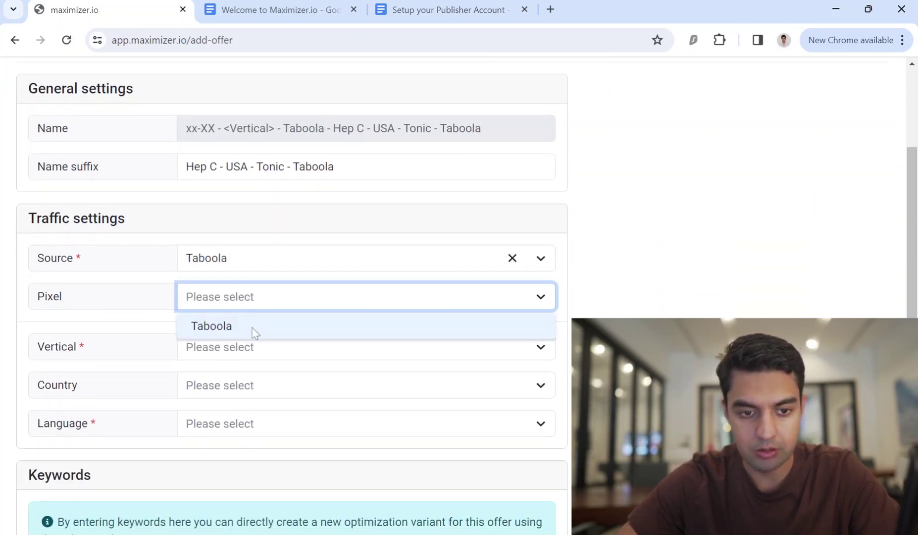
pyautogui.click(254, 327)
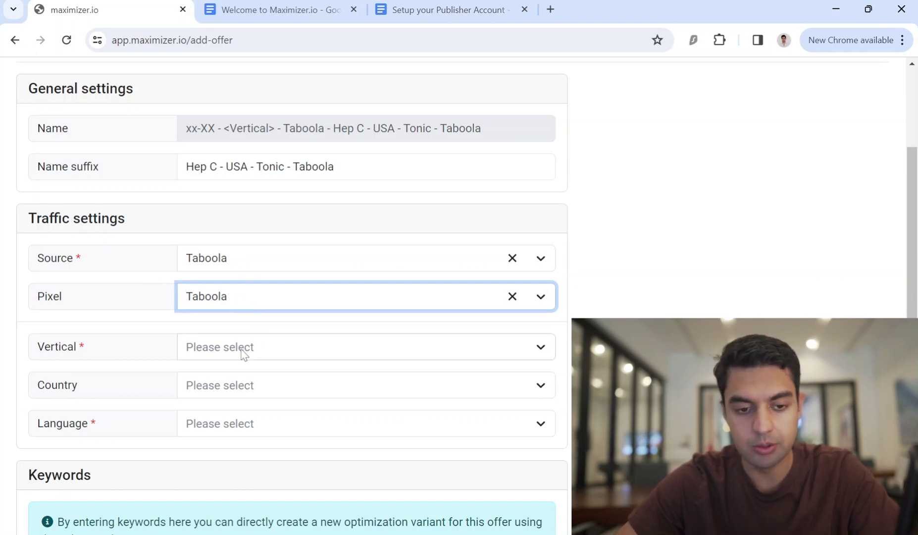
# Set vertical Hepatitis C Symptoms, country United States and language English
pyautogui.click(242, 349)
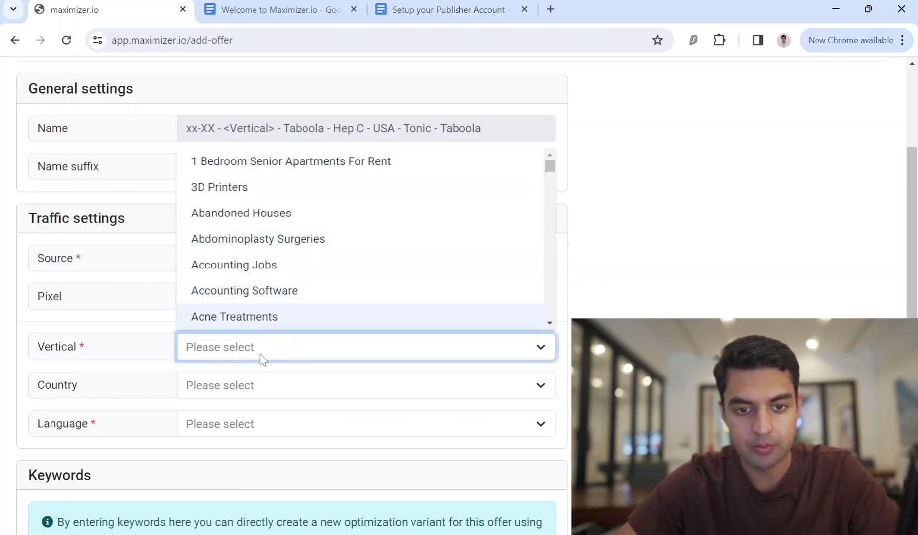
pyautogui.write('hep')
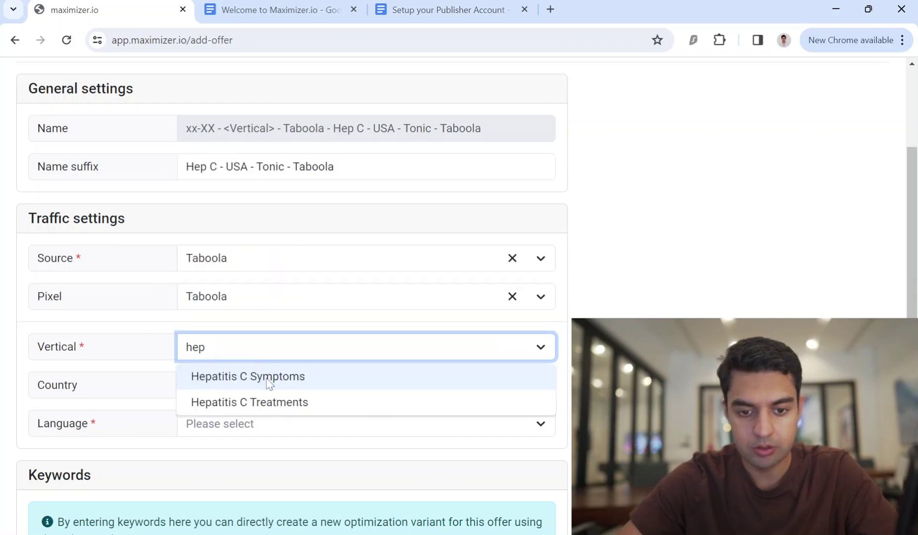
pyautogui.click(270, 377)
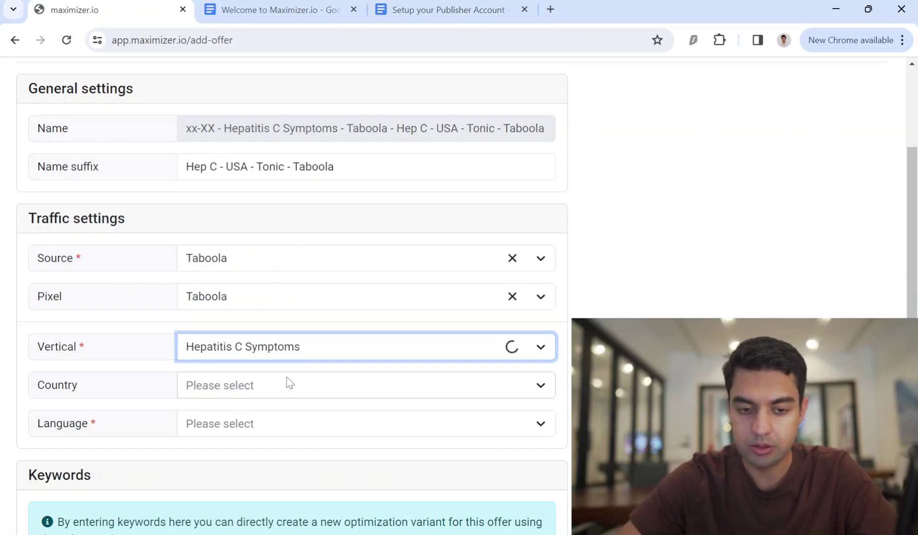
pyautogui.click(268, 388)
pyautogui.write('uni')
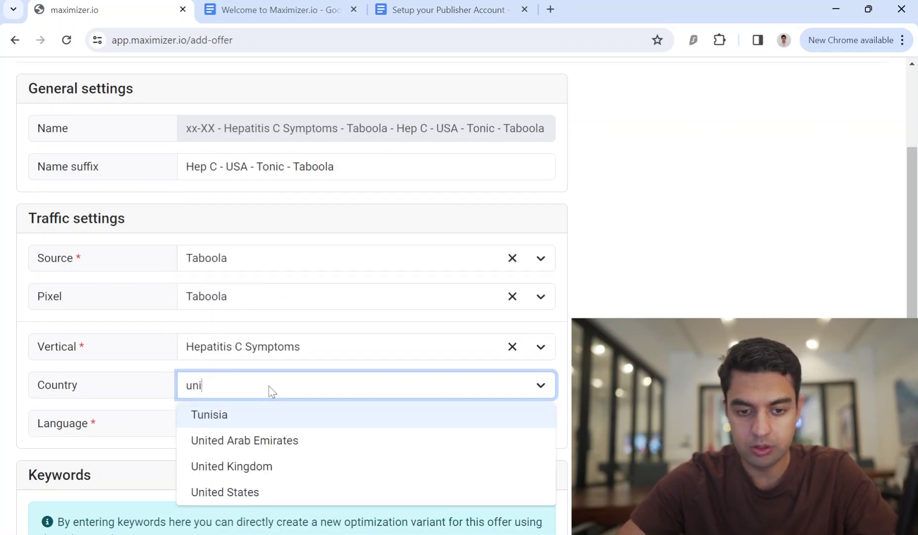
pyautogui.click(238, 491)
pyautogui.click(254, 428)
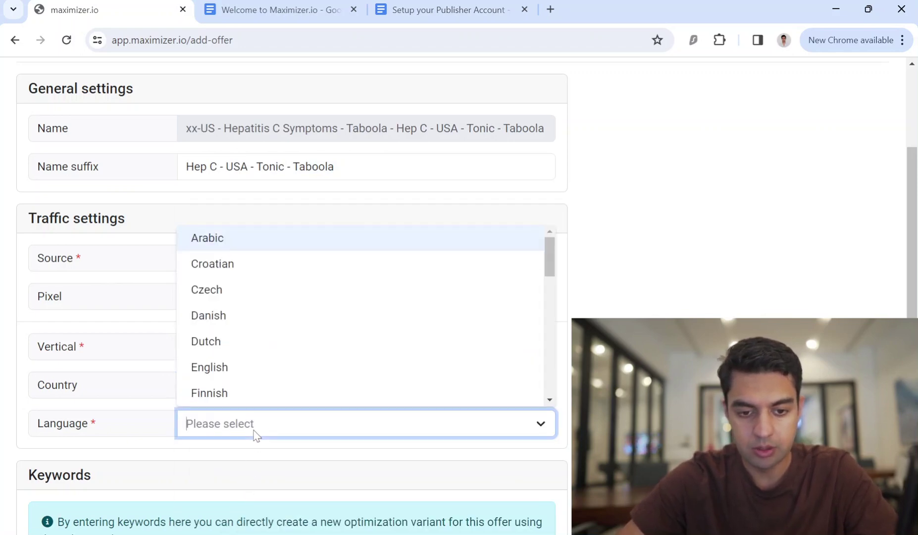
pyautogui.write('eng')
pyautogui.click(252, 445)
pyautogui.scroll(-1, 254, 458)
pyautogui.scroll(2, 362, 341)
pyautogui.scroll(-2, 361, 341)
pyautogui.scroll(1, 239, 328)
pyautogui.scroll(-4, 244, 326)
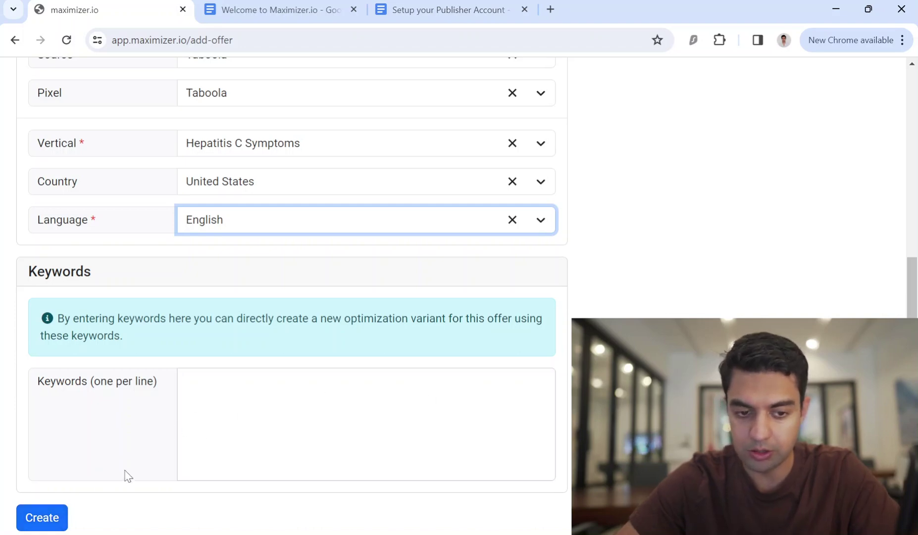
# Create the Hep C offer and test its copied tracking link in a new tab
pyautogui.click(49, 518)
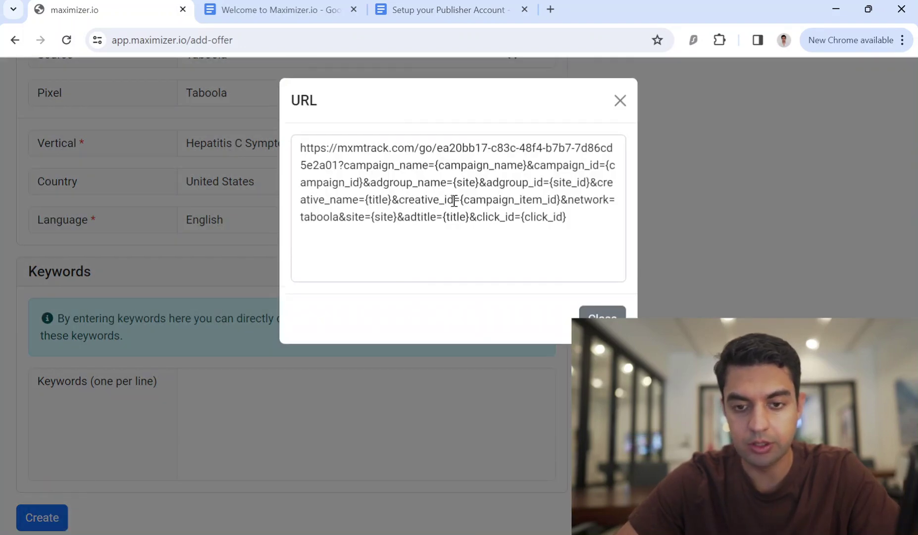
pyautogui.tripleClick(454, 201)
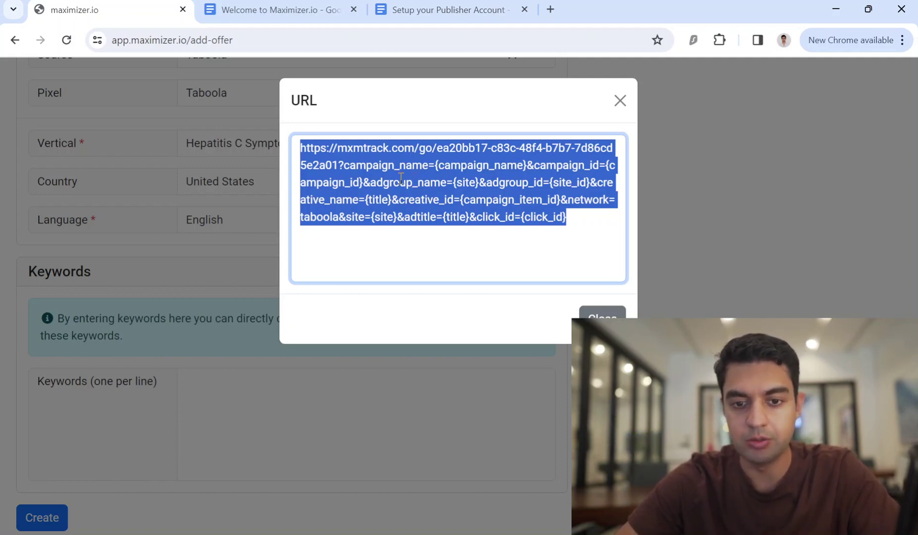
pyautogui.hotkey('ctrl', 'c')
pyautogui.hotkey('ctrl', 't')
pyautogui.hotkey('ctrl', 'v')
pyautogui.press('Return')
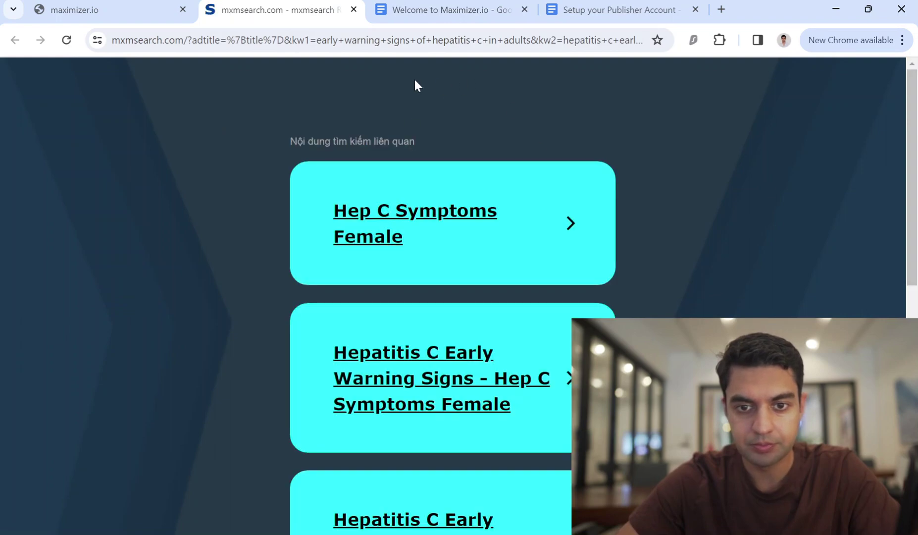
# Scroll the Hep C search results on mxmsearch.com, then return to the Maximizer tab
pyautogui.moveTo(916, 92)
pyautogui.mouseDown()
pyautogui.moveTo(916, 329)
pyautogui.moveTo(916, 99)
pyautogui.mouseUp()
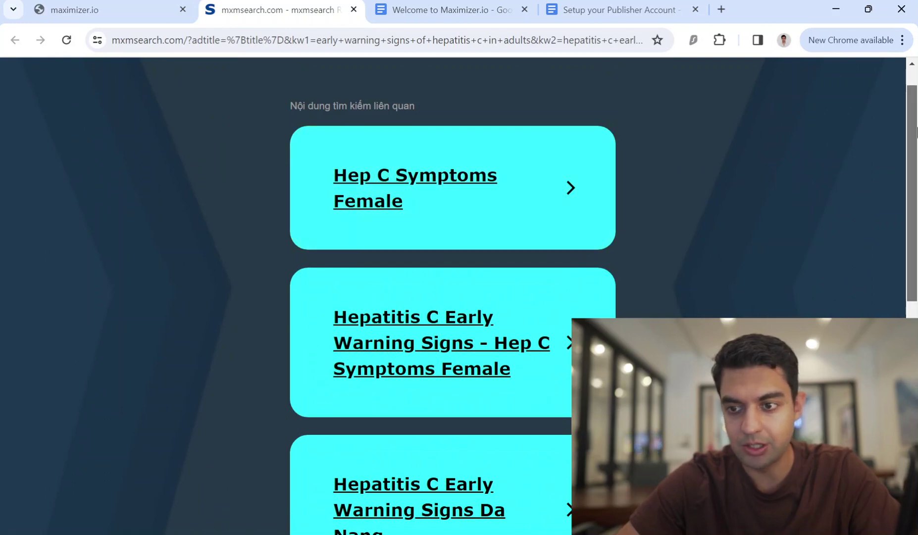
pyautogui.moveTo(912, 168); pyautogui.dragTo(912, 391)
pyautogui.click(464, 523)
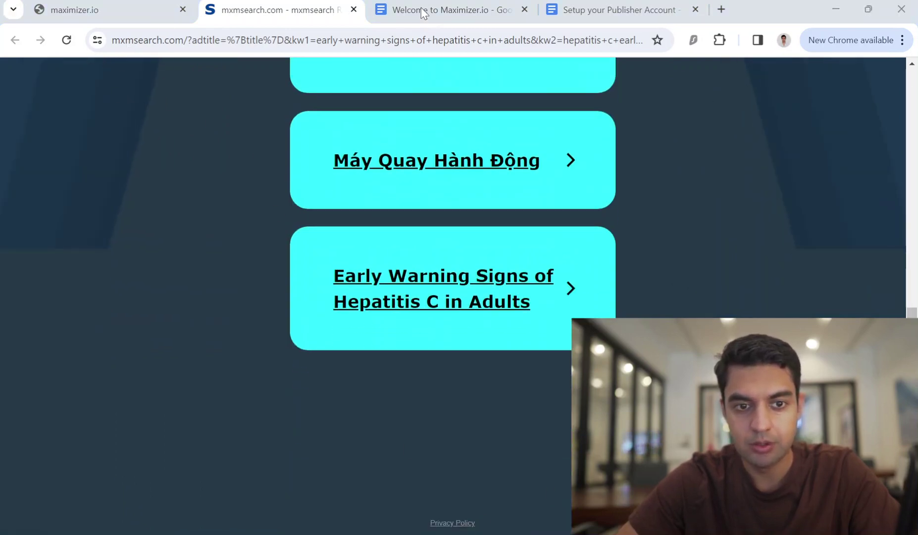
pyautogui.click(140, 5)
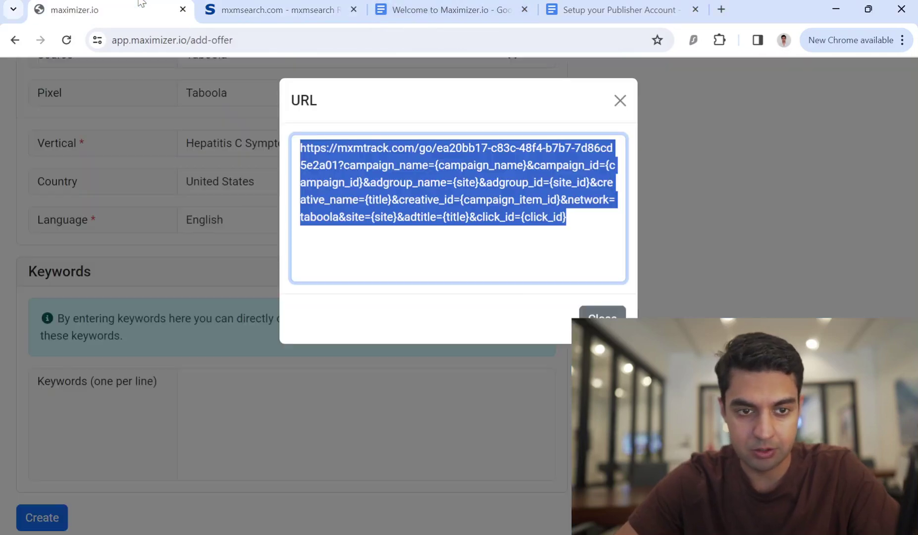
# Close the tracking link dialog and return to the Offers list headed by Abandoned Houses
pyautogui.moveTo(579, 221); pyautogui.dragTo(336, 114)
pyautogui.click(620, 101)
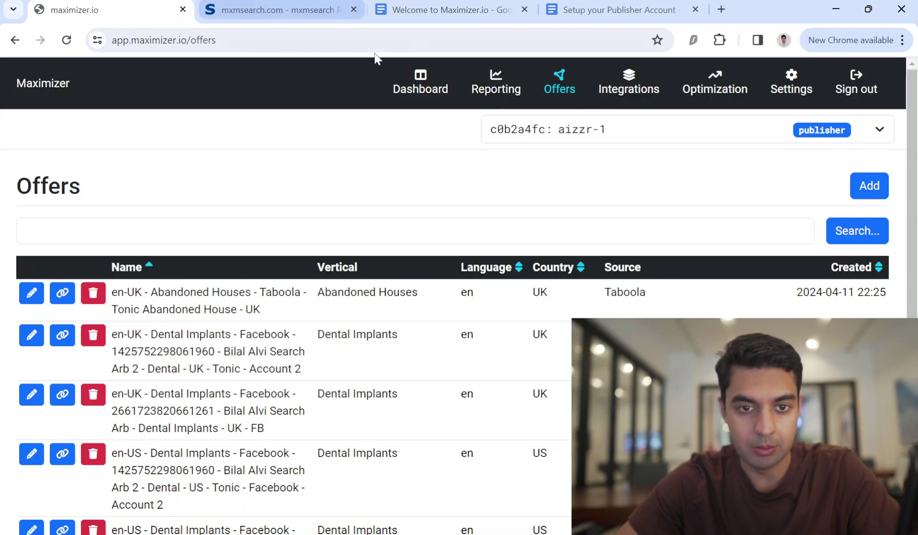
pyautogui.click(283, 6)
pyautogui.scroll(5, 542, 213)
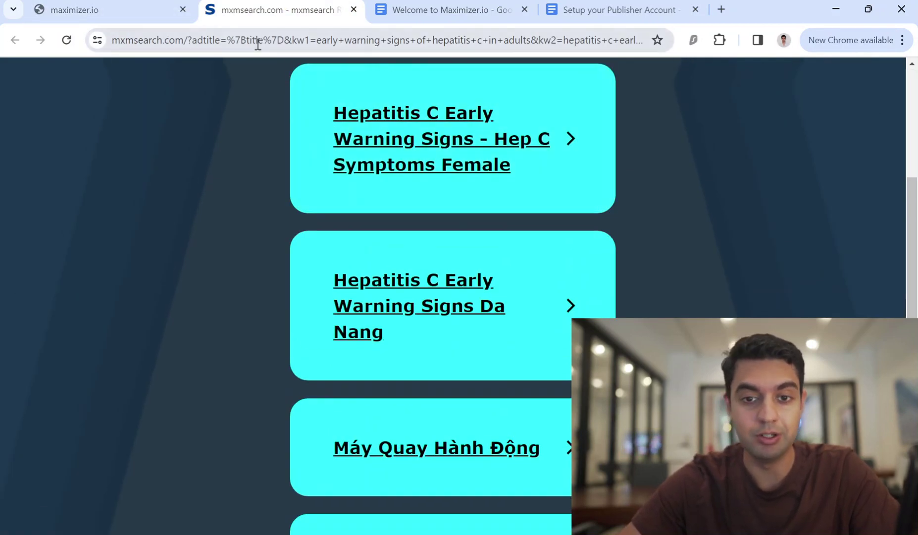
pyautogui.click(168, 11)
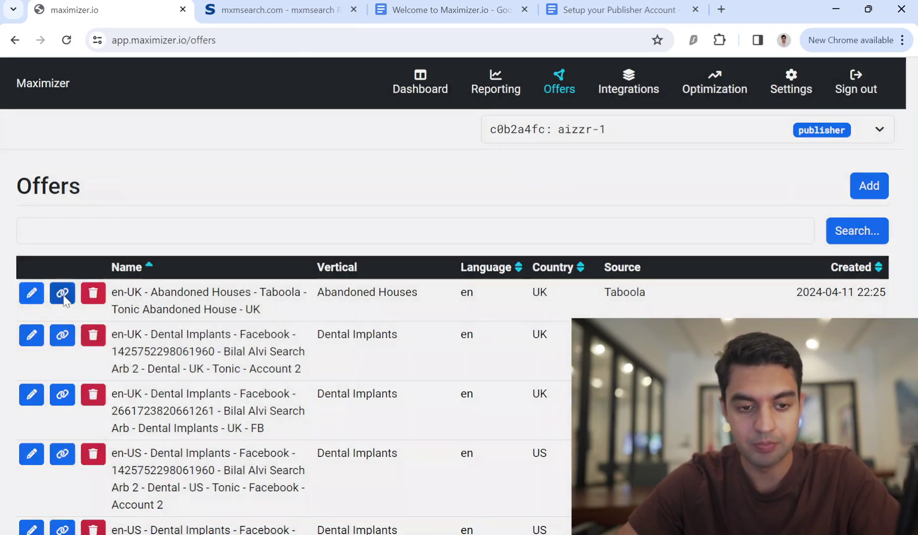
# View and dismiss the Abandoned Houses offer's tracking link, then go to the Dashboard
pyautogui.click(63, 295)
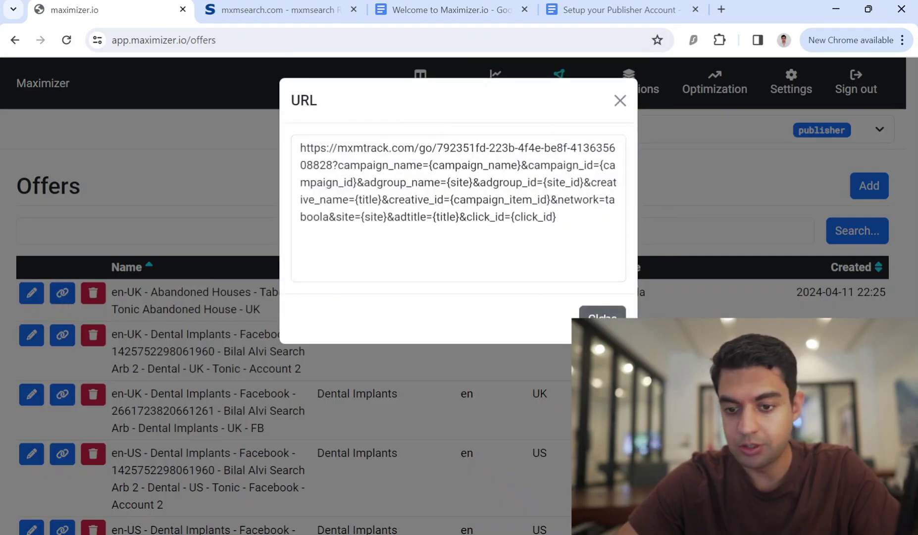
pyautogui.click(596, 314)
pyautogui.click(426, 90)
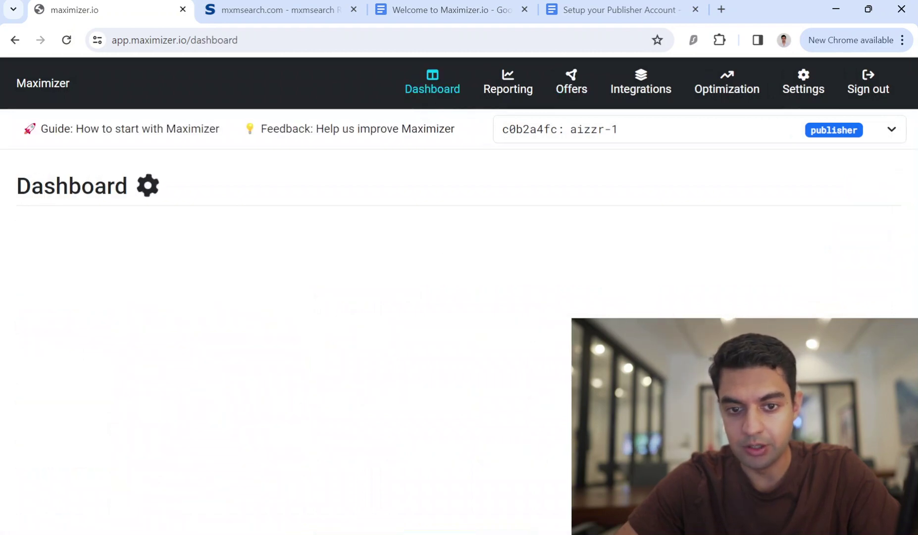
# Open Facebook reporting and set both start and end dates to 2024-04-13
pyautogui.click(509, 95)
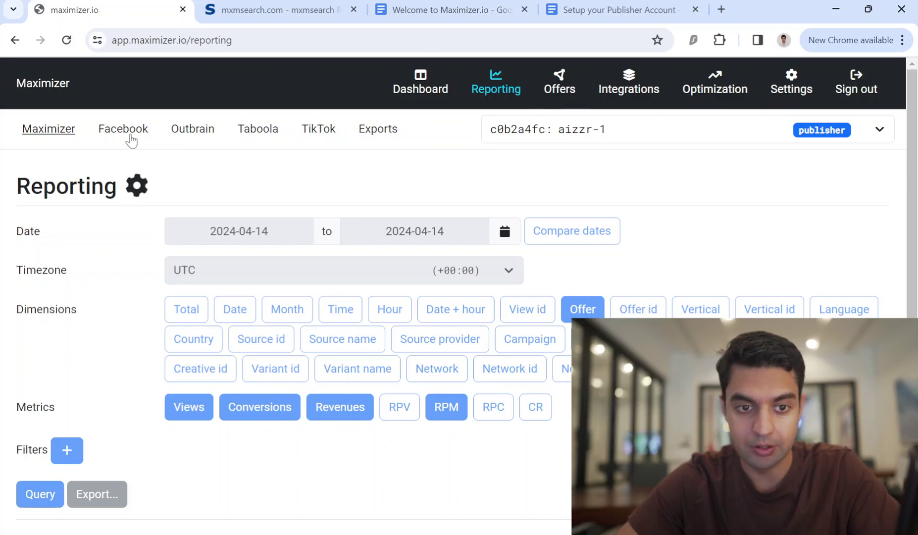
pyautogui.scroll(-1, 329, 349)
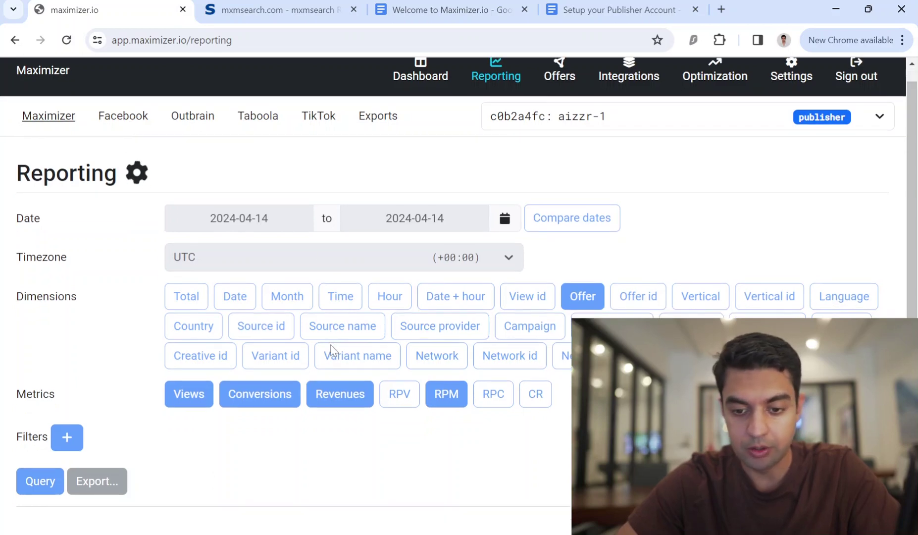
pyautogui.click(127, 123)
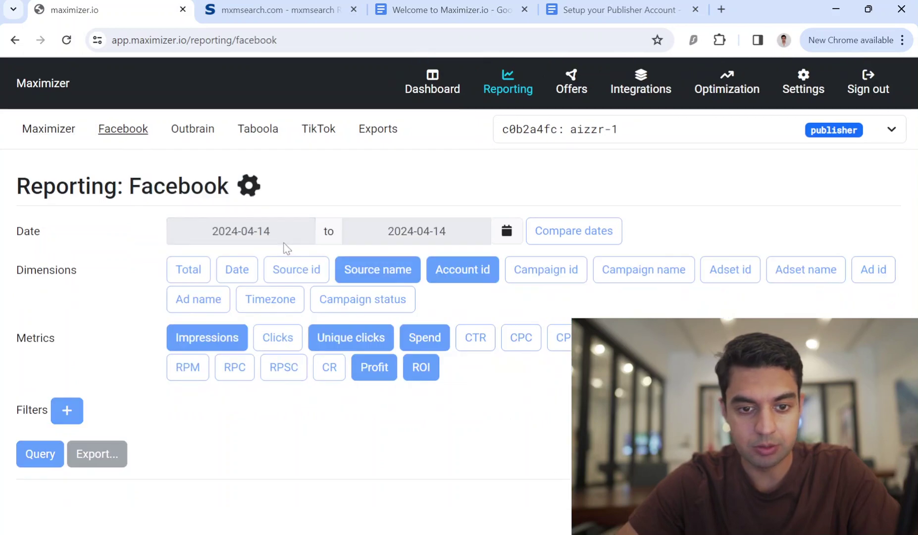
pyautogui.click(243, 233)
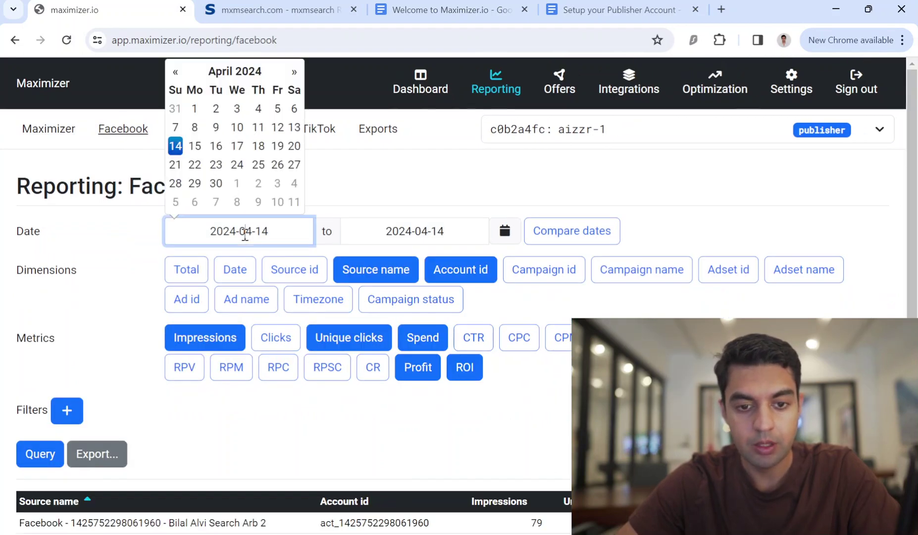
pyautogui.click(296, 131)
pyautogui.click(420, 230)
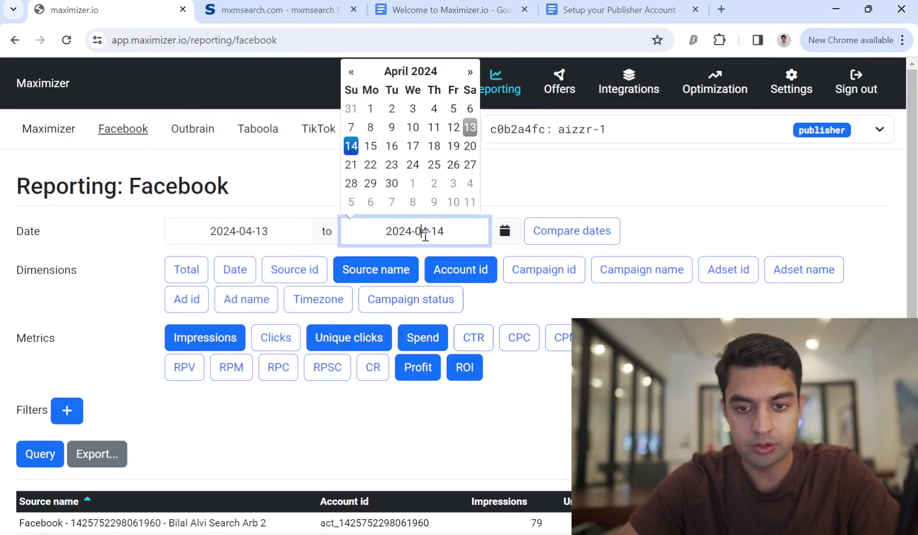
pyautogui.click(469, 127)
pyautogui.click(549, 187)
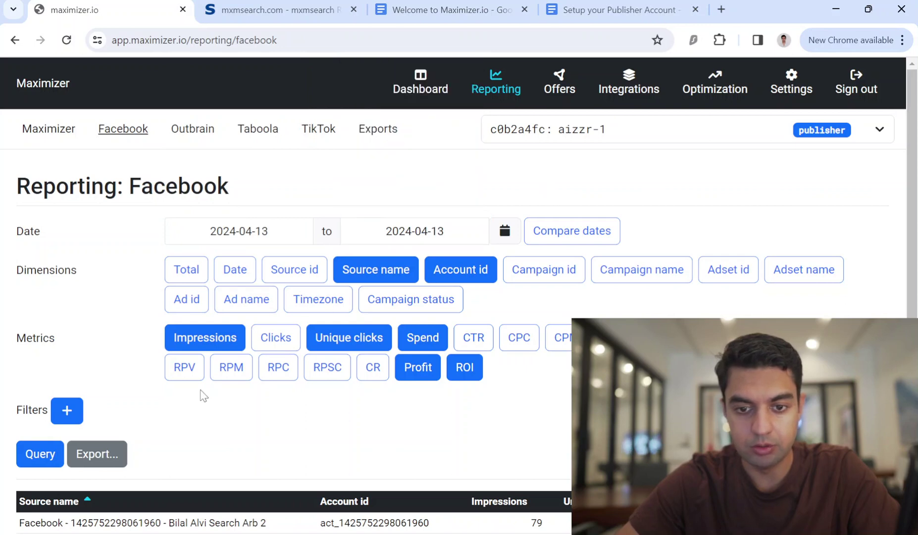
# Group only by Campaign name, add the RPC metric, and run the query
pyautogui.scroll(-2, 203, 396)
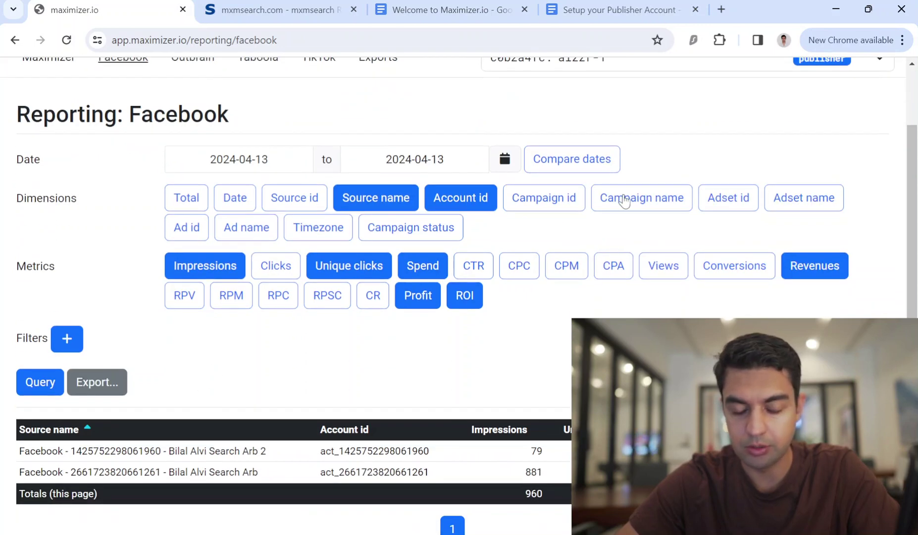
pyautogui.click(624, 200)
pyautogui.click(448, 209)
pyautogui.click(390, 206)
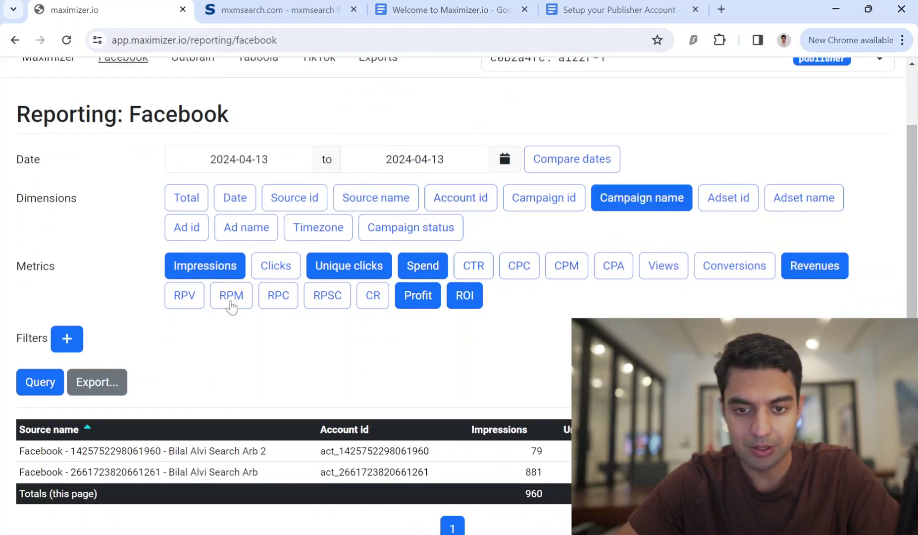
pyautogui.click(278, 297)
pyautogui.click(40, 382)
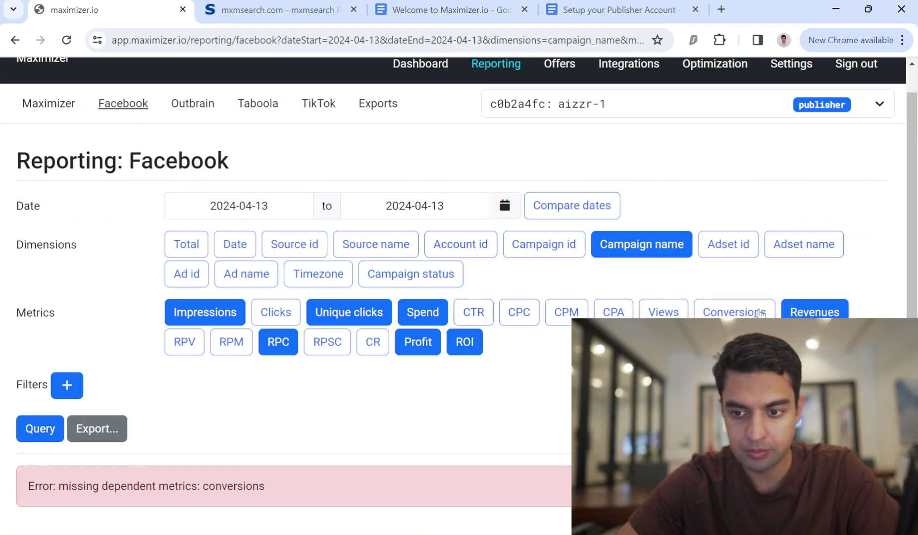
# Add the Conversions metric and rerun the Facebook report query
pyautogui.click(734, 312)
pyautogui.click(43, 429)
pyautogui.scroll(-2, 448, 417)
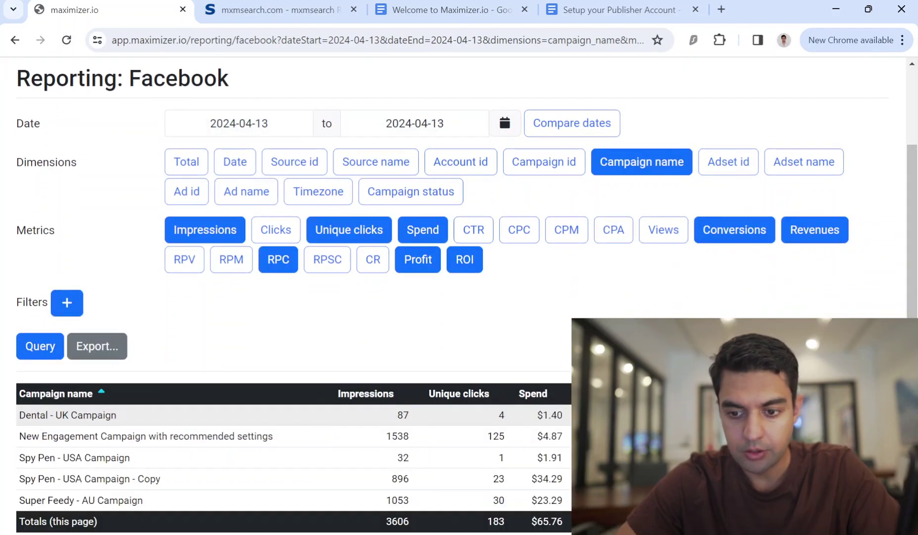
pyautogui.scroll(-2, 201, 401)
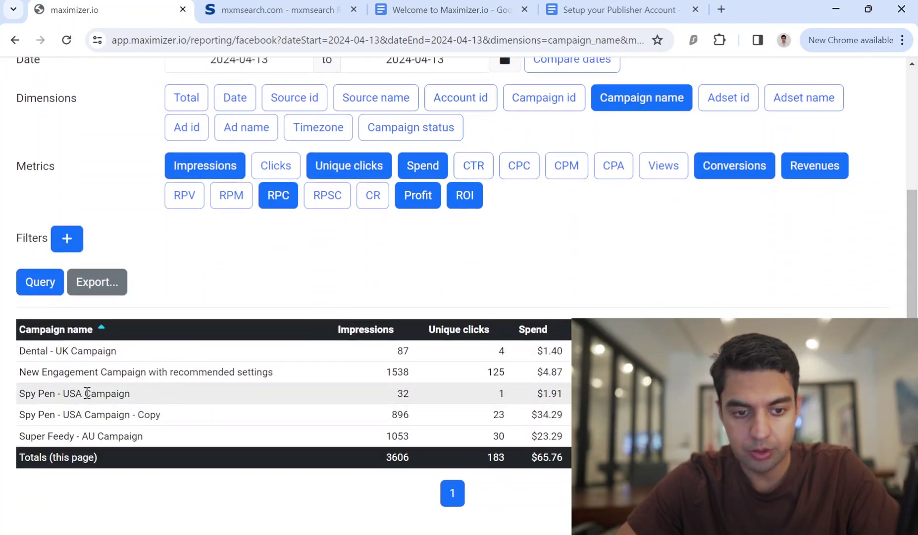
# Highlight the five campaign rows in the results table to review their figures
pyautogui.moveTo(19, 351); pyautogui.dragTo(124, 358)
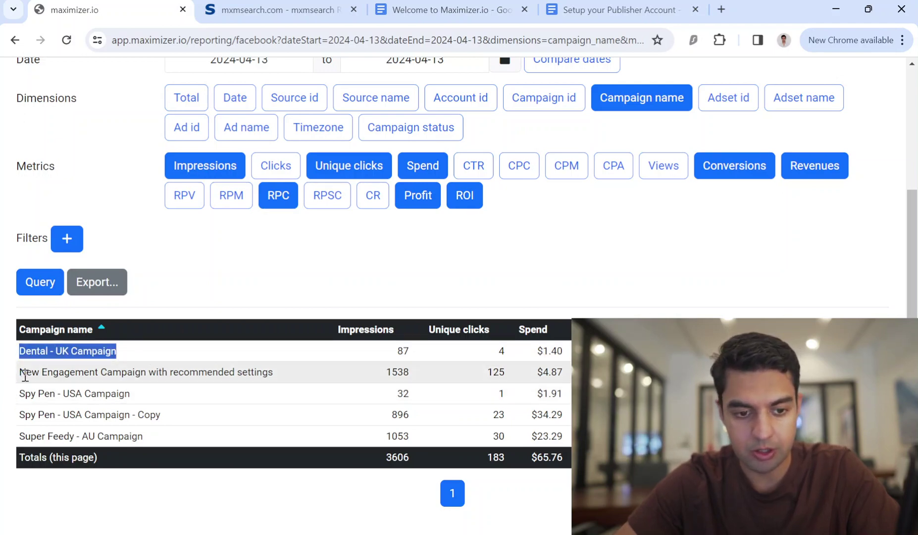
pyautogui.moveTo(143, 436); pyautogui.dragTo(84, 415)
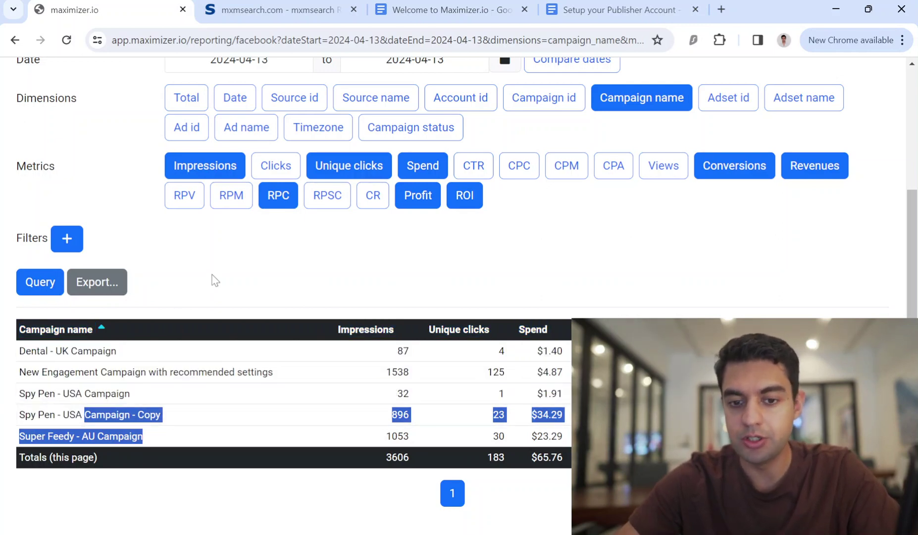
pyautogui.click(164, 435)
pyautogui.moveTo(164, 435); pyautogui.dragTo(85, 383)
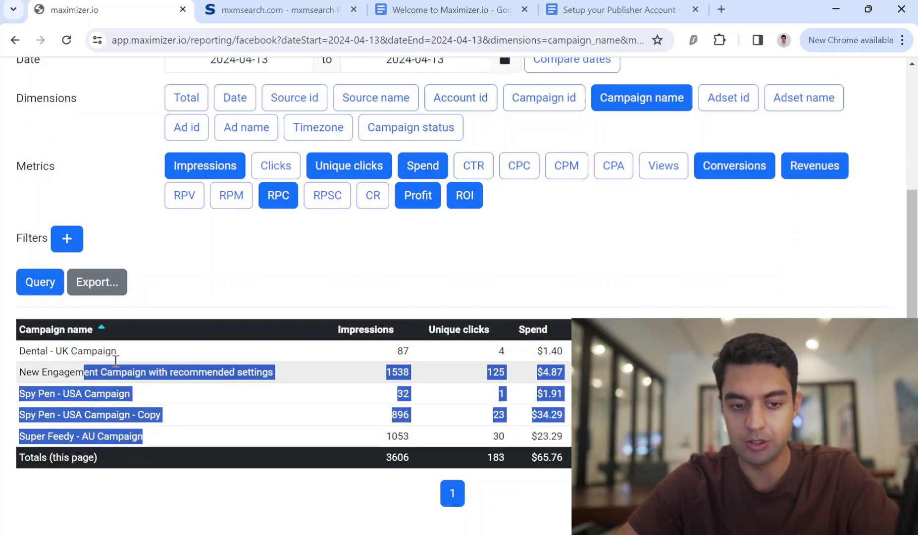
pyautogui.click(180, 423)
pyautogui.moveTo(146, 437); pyautogui.dragTo(18, 435)
pyautogui.click(18, 436)
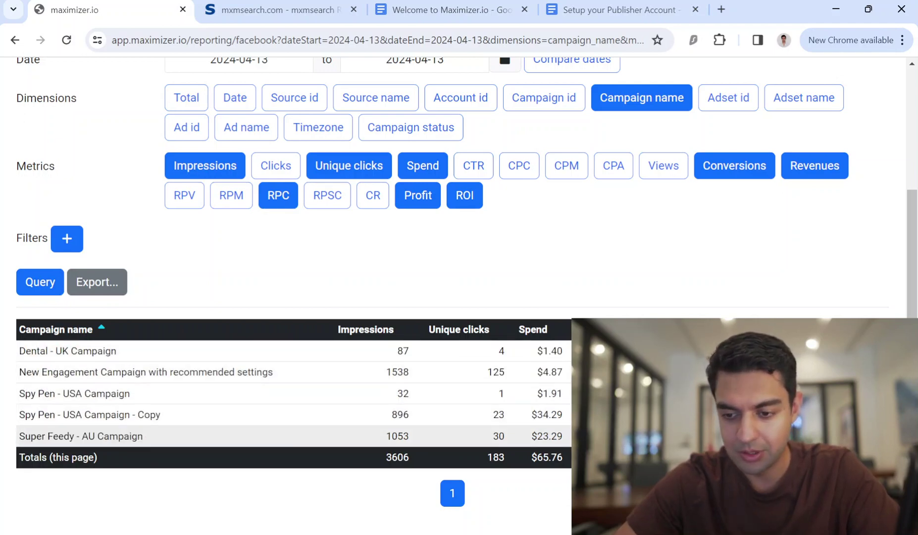
pyautogui.moveTo(567, 436); pyautogui.dragTo(69, 352)
pyautogui.click(75, 435)
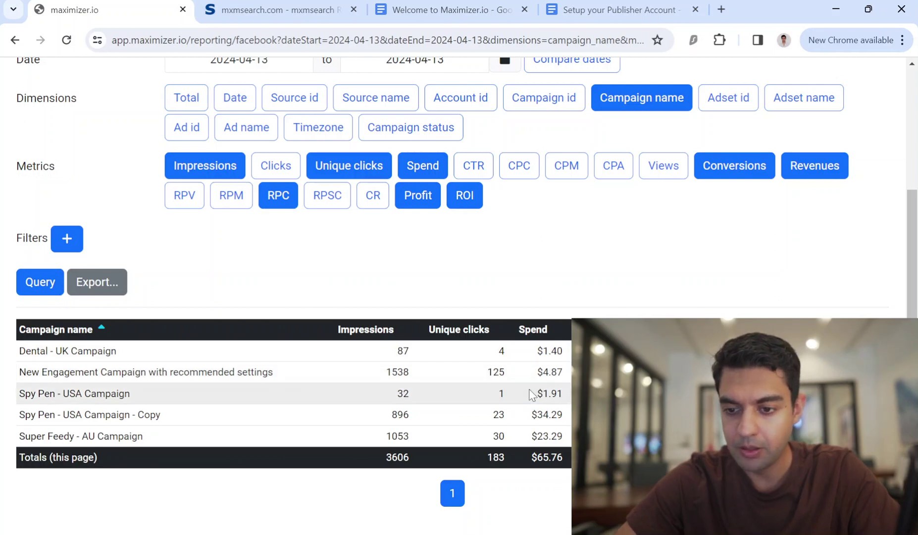
# Change the report's start and end dates to 2024-04-14 and rerun the query
pyautogui.scroll(4, 544, 391)
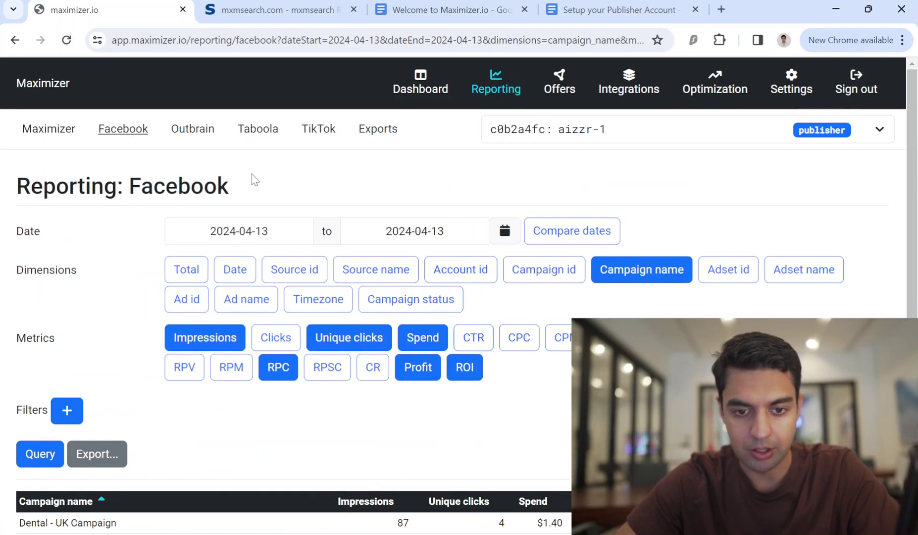
pyautogui.scroll(-4, 188, 163)
pyautogui.scroll(2, 347, 142)
pyautogui.click(310, 130)
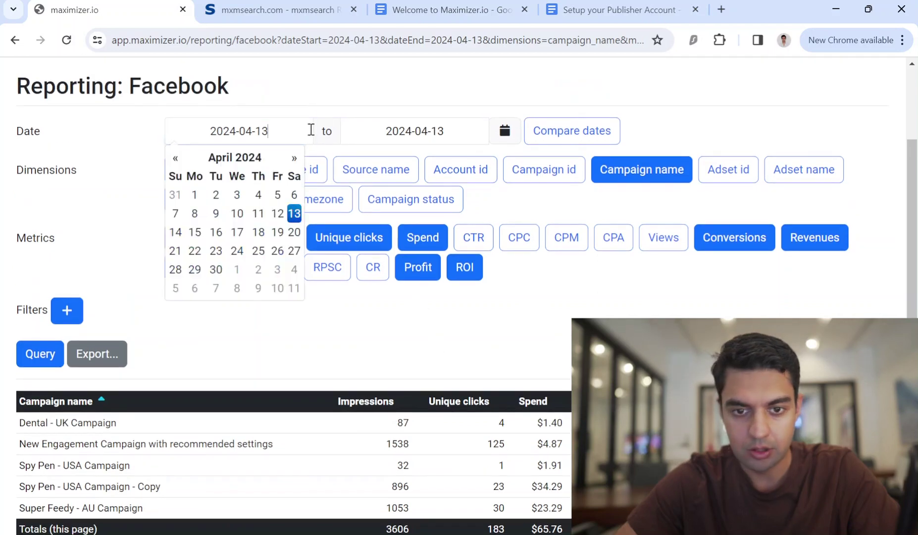
pyautogui.click(194, 232)
pyautogui.click(176, 233)
pyautogui.click(462, 131)
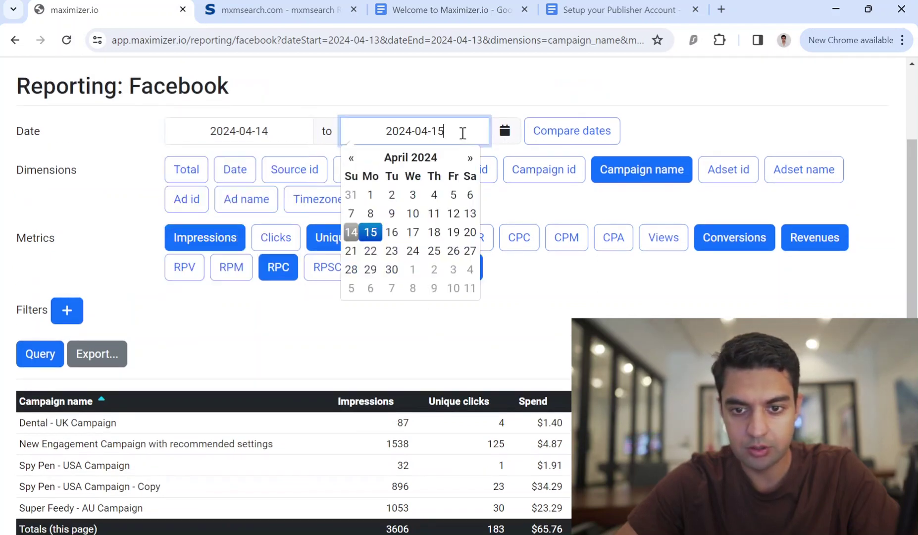
pyautogui.click(351, 232)
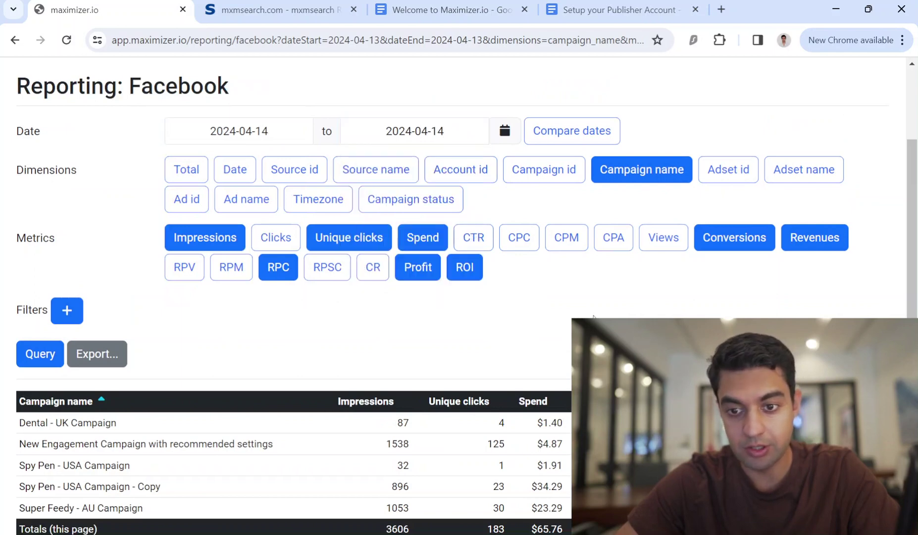
pyautogui.click(38, 352)
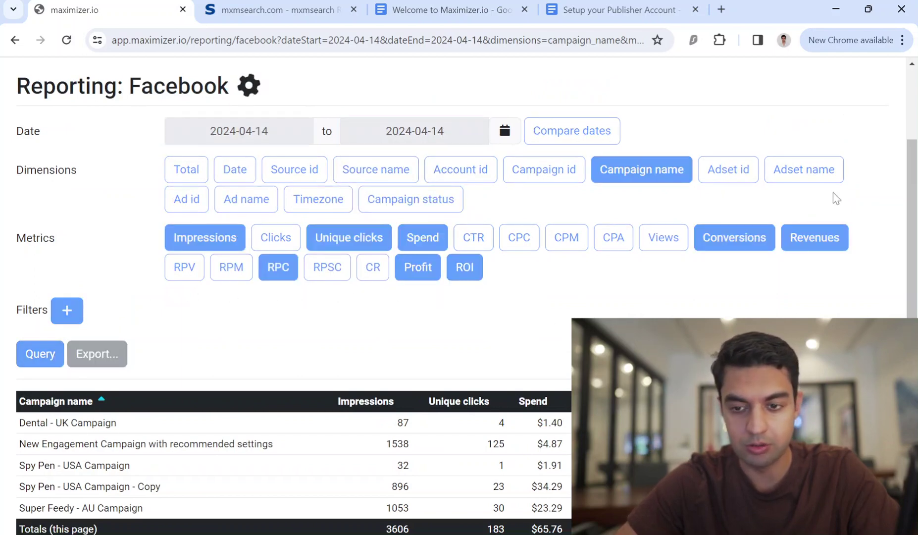
# Review the campaign rows, including Dental - UK's $1.82 spend
pyautogui.scroll(-1, 210, 360)
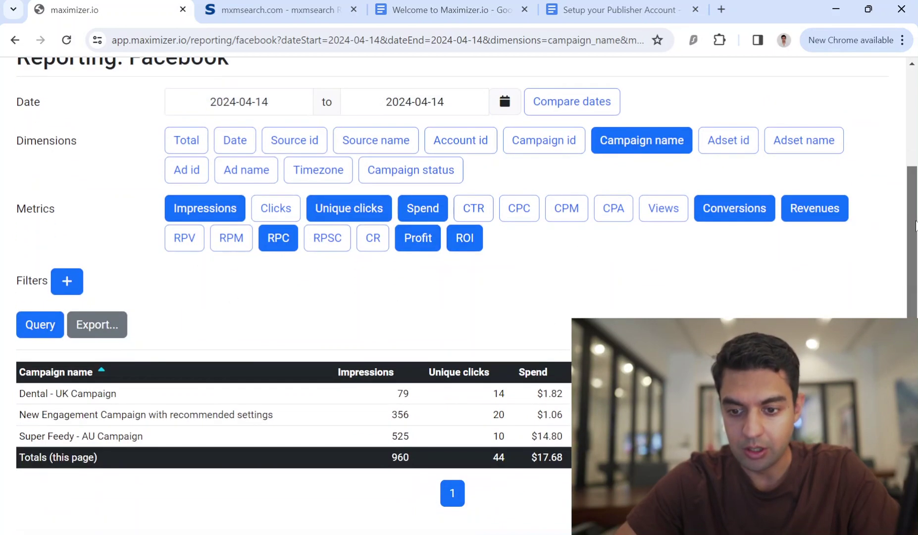
pyautogui.moveTo(24, 393); pyautogui.dragTo(565, 397)
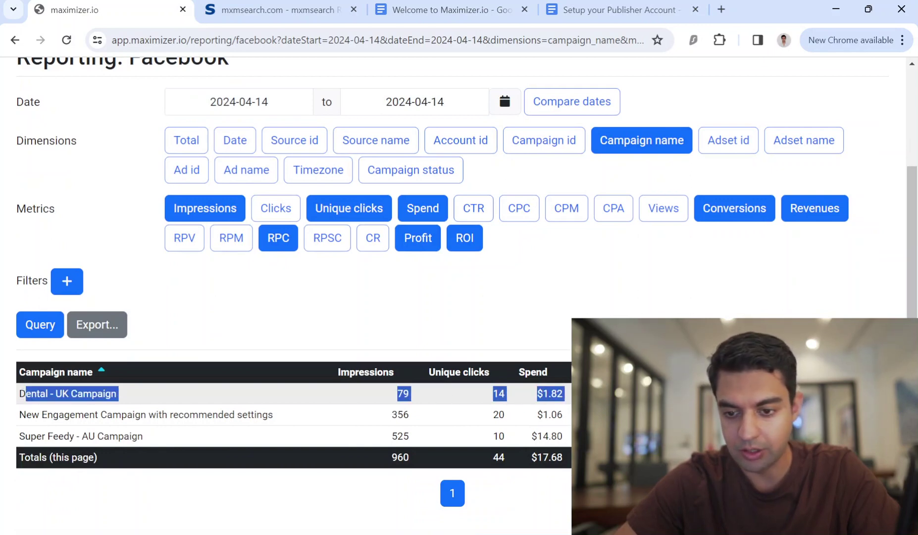
pyautogui.click(564, 398)
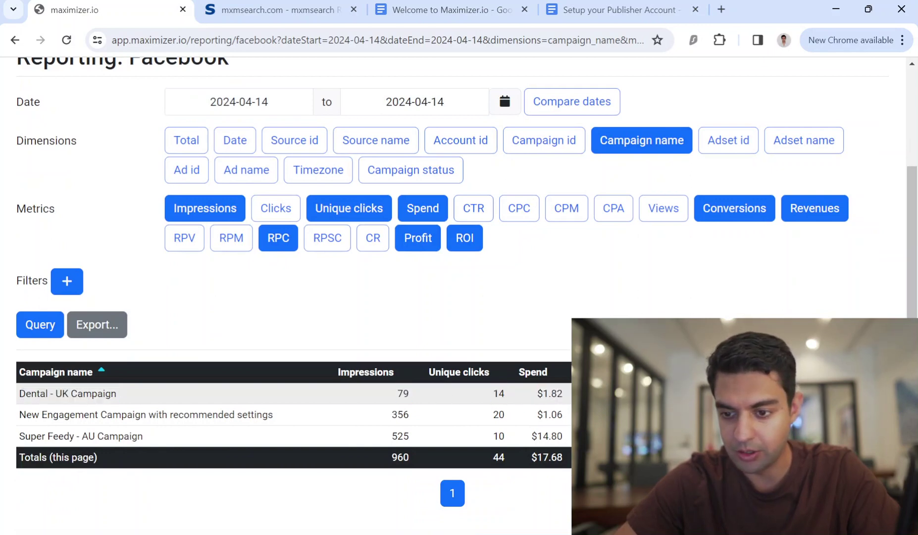
pyautogui.moveTo(564, 394); pyautogui.dragTo(535, 393)
pyautogui.click(536, 394)
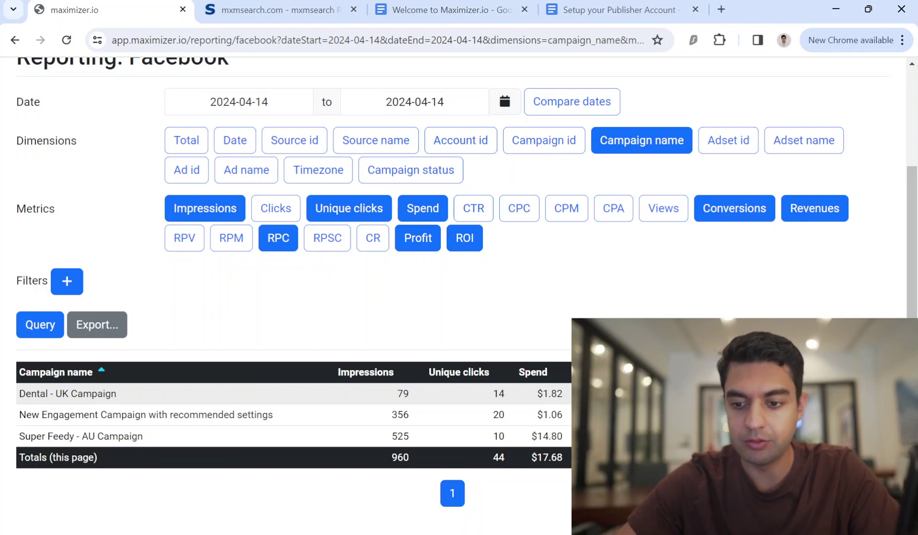
pyautogui.moveTo(594, 394)
pyautogui.mouseDown()
pyautogui.moveTo(355, 418)
pyautogui.moveTo(113, 393)
pyautogui.moveTo(594, 393)
pyautogui.mouseUp()
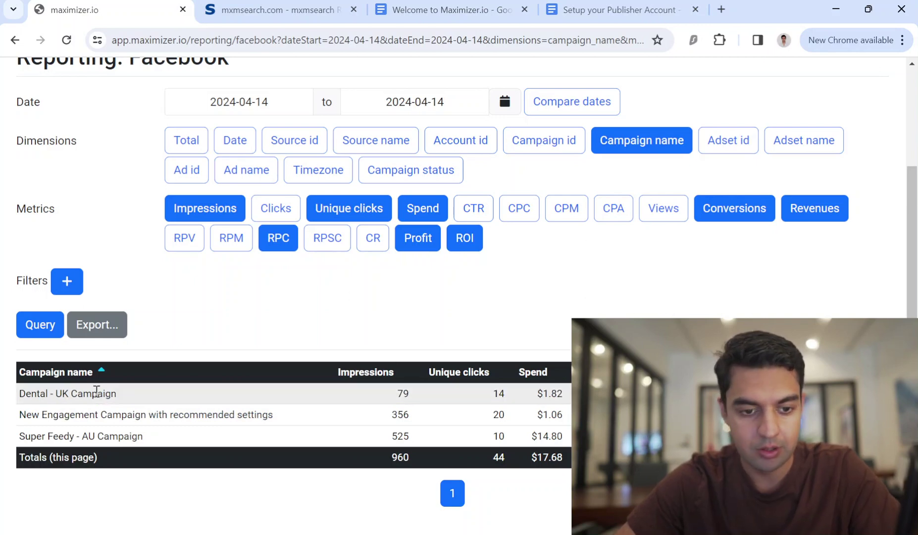
pyautogui.scroll(3, 353, 418)
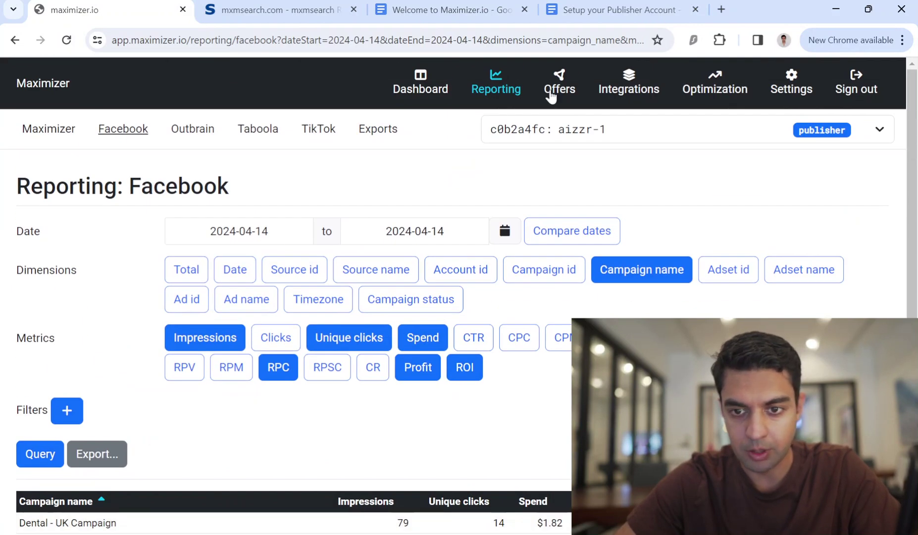
# Browse the Optimization variants and rules lists, then start a new rule
pyautogui.click(714, 88)
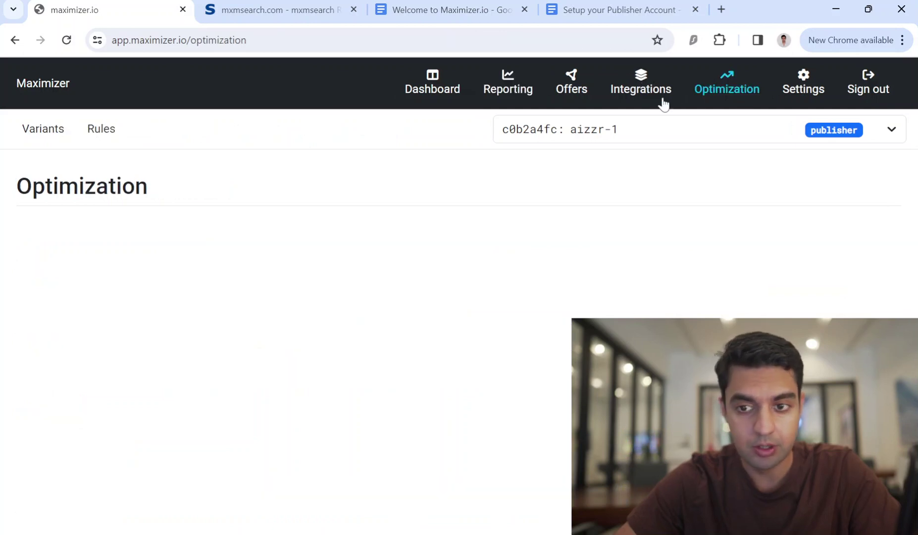
pyautogui.click(63, 130)
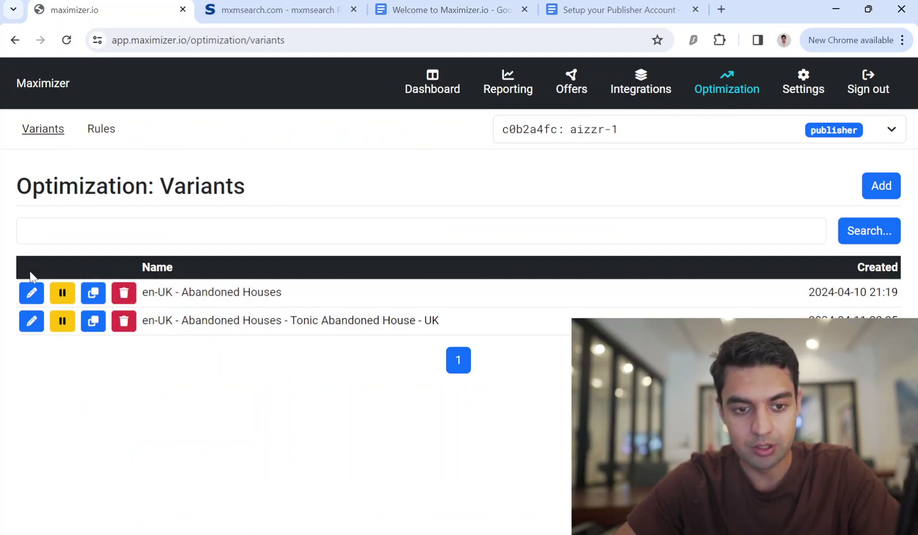
pyautogui.click(107, 140)
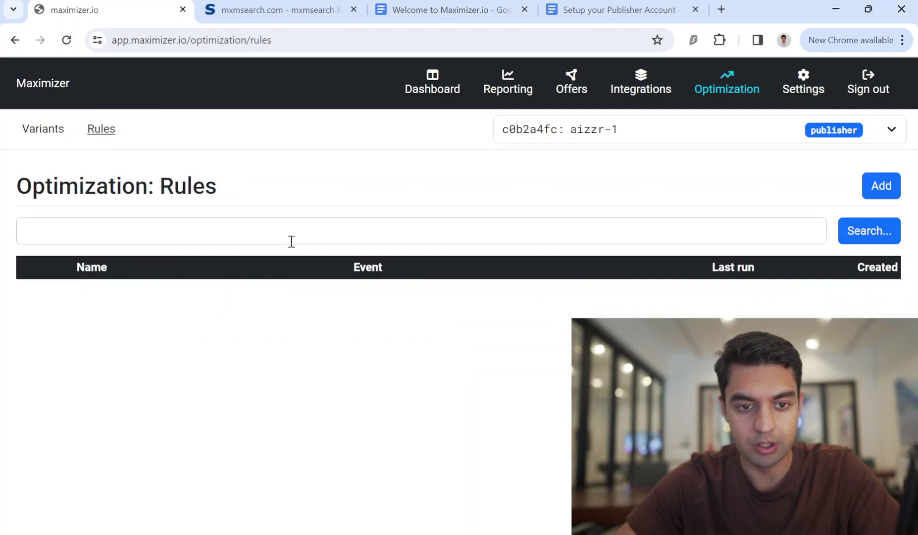
pyautogui.click(876, 192)
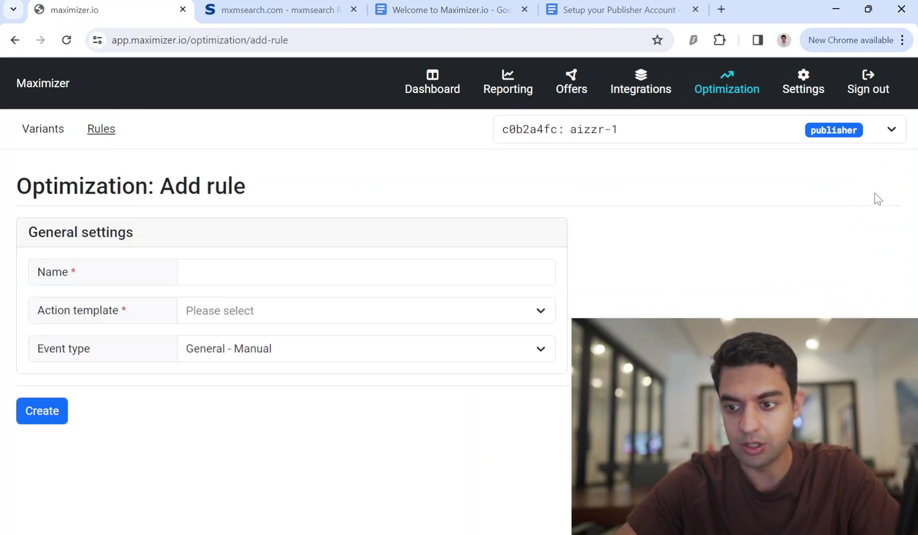
# Set the rule's event type to Timer - Every interval and browse action templates without choosing one
pyautogui.click(272, 348)
pyautogui.click(290, 403)
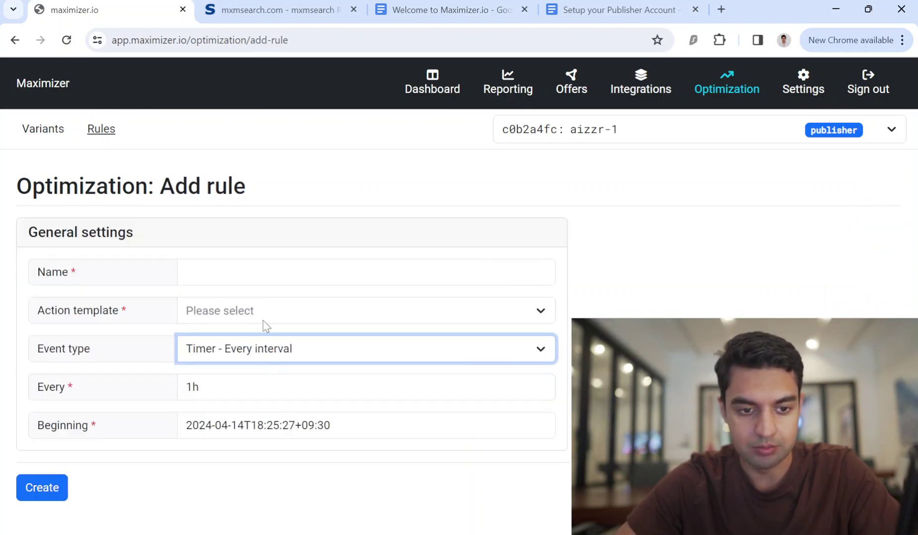
pyautogui.click(265, 320)
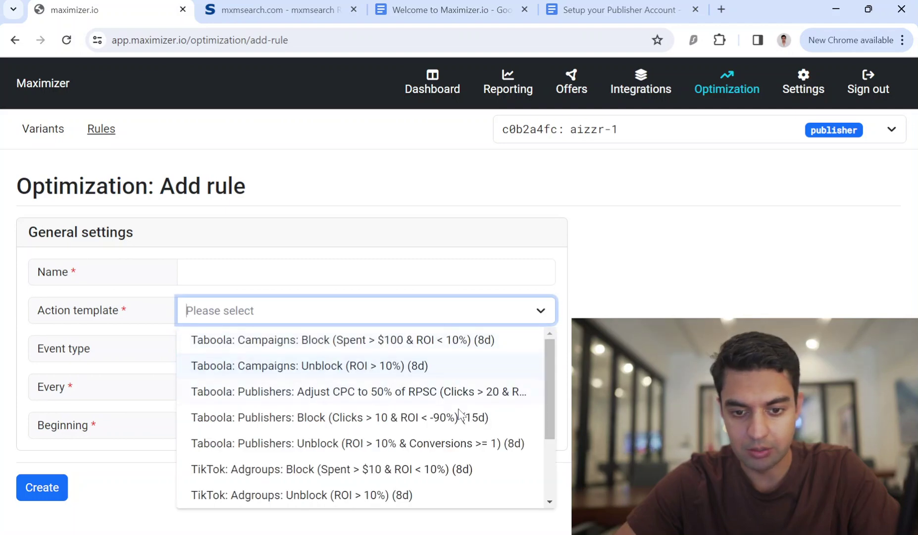
pyautogui.moveTo(548, 391); pyautogui.dragTo(552, 449)
pyautogui.scroll(2, 553, 435)
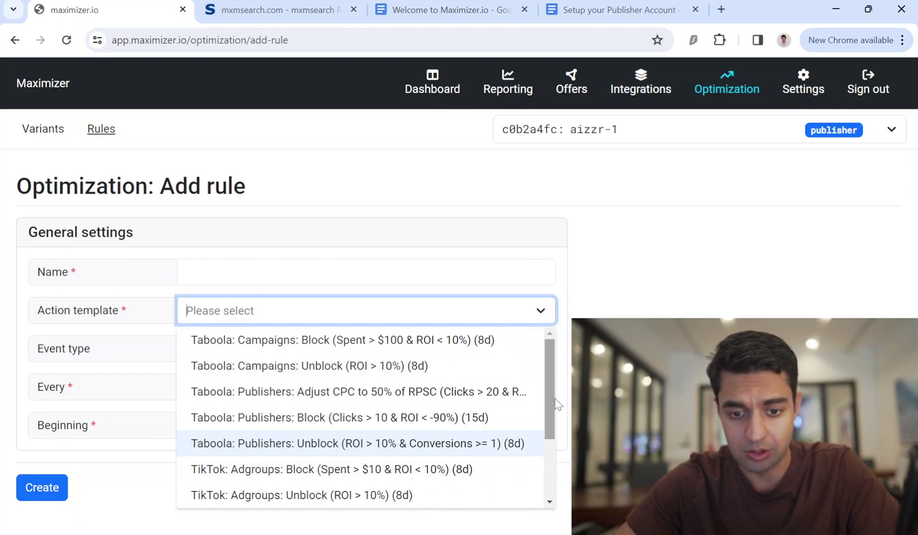
pyautogui.moveTo(552, 399); pyautogui.dragTo(562, 466)
pyautogui.scroll(2, 559, 465)
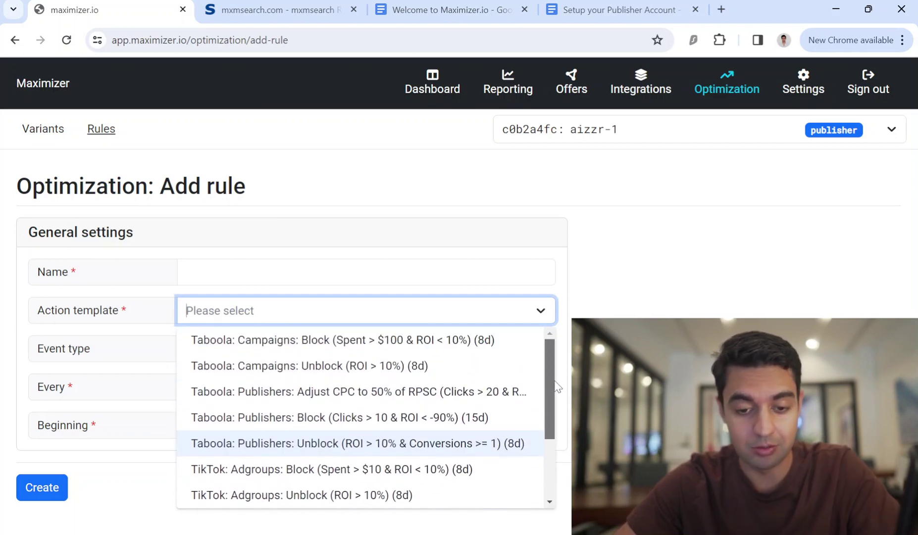
pyautogui.scroll(-2, 353, 466)
pyautogui.press('Escape')
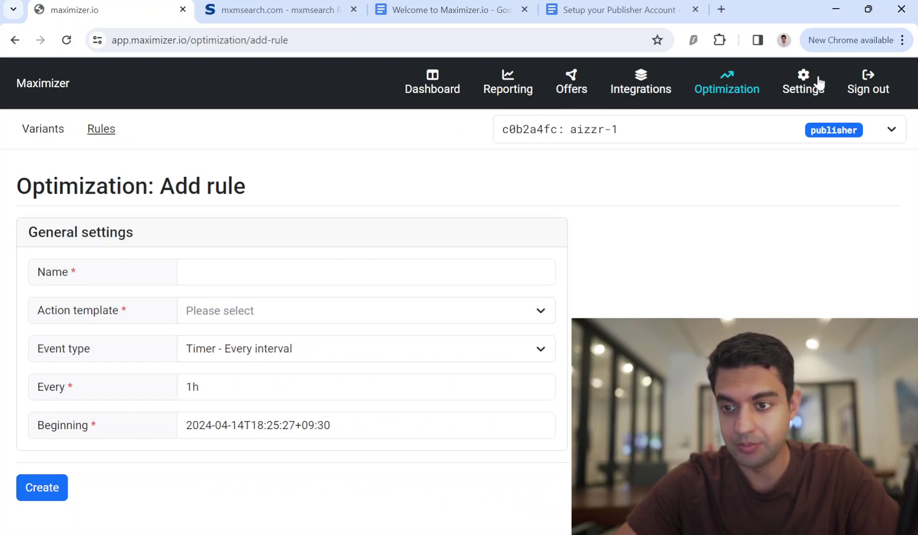
# Tour the Integrations, Offers, Reporting and Optimization pages, ending on the Dashboard
pyautogui.click(654, 84)
pyautogui.click(559, 78)
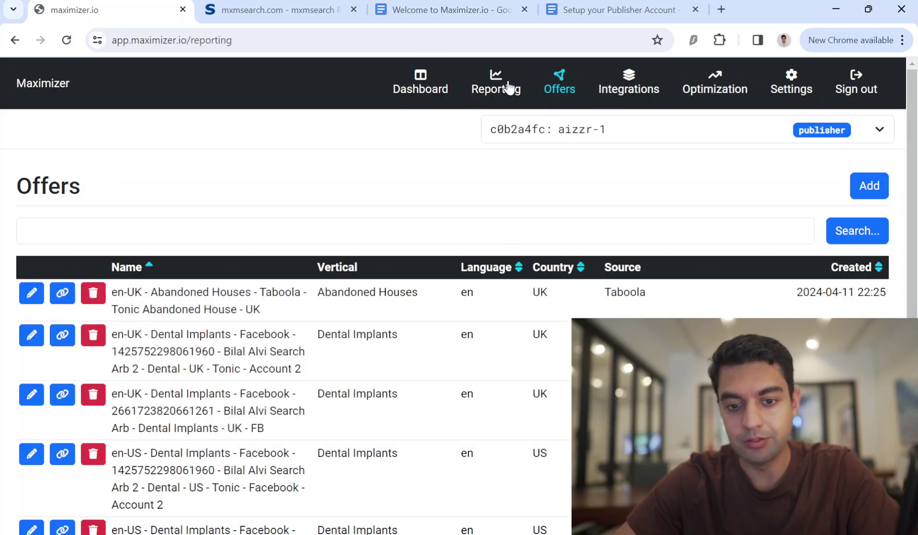
pyautogui.click(518, 86)
pyautogui.click(640, 89)
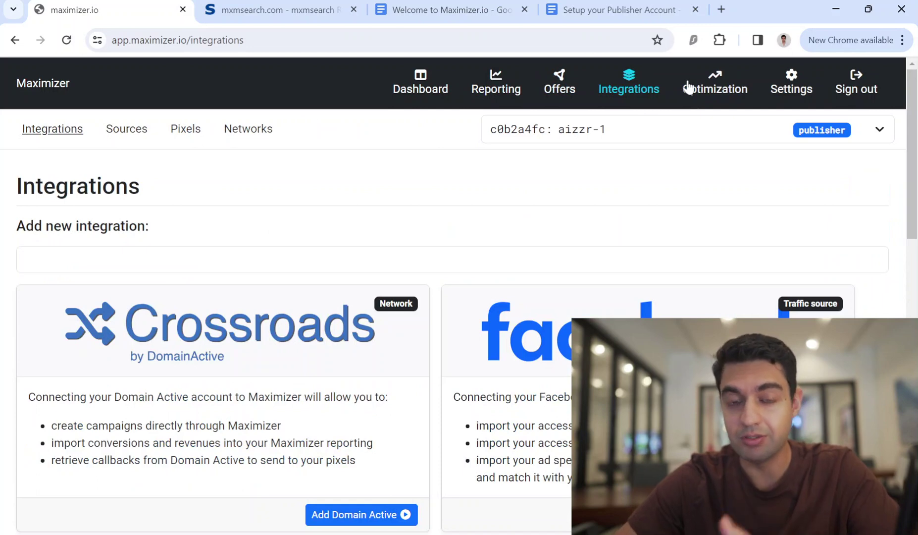
pyautogui.click(712, 85)
pyautogui.click(448, 82)
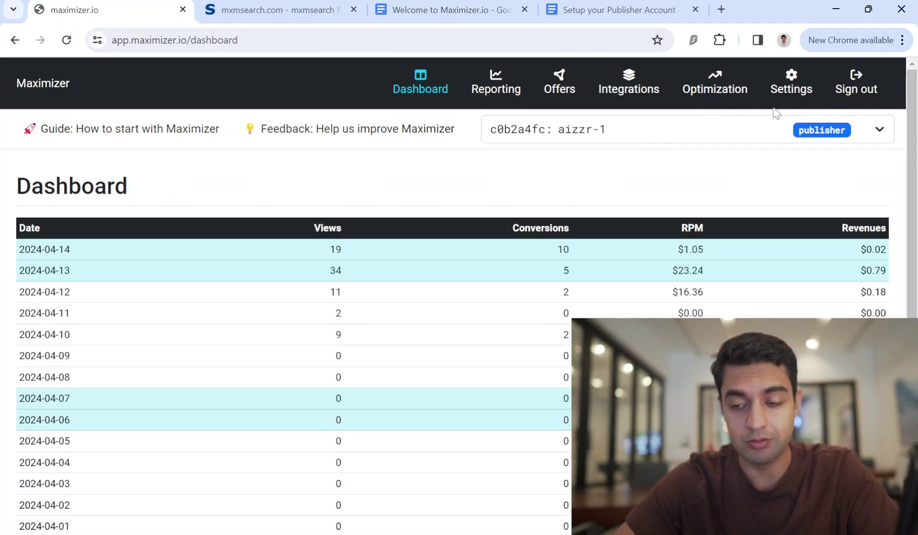
pyautogui.moveTo(911, 98)
pyautogui.mouseDown()
pyautogui.moveTo(911, 302)
pyautogui.moveTo(911, 94)
pyautogui.mouseUp()
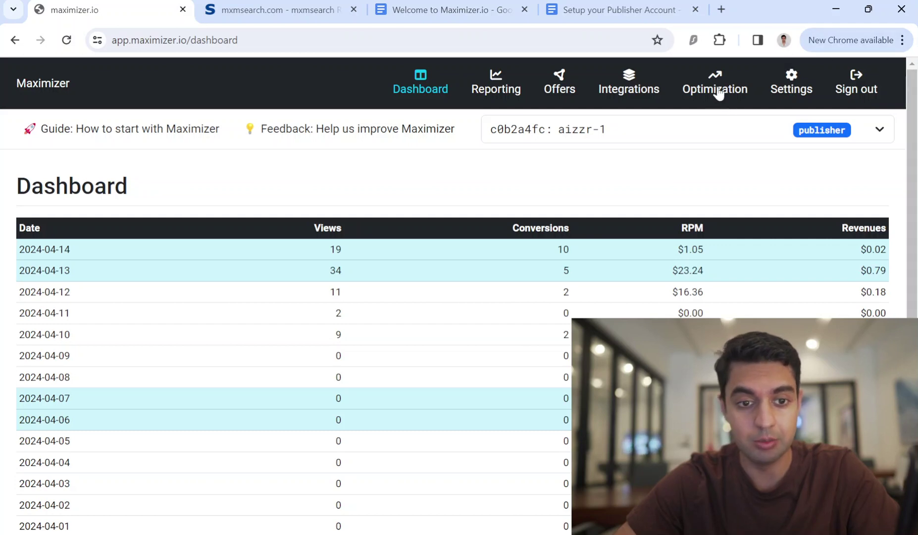
# Cycle through the nav pages again, then review the Dashboard's daily views and conversions table
pyautogui.click(616, 89)
pyautogui.click(560, 87)
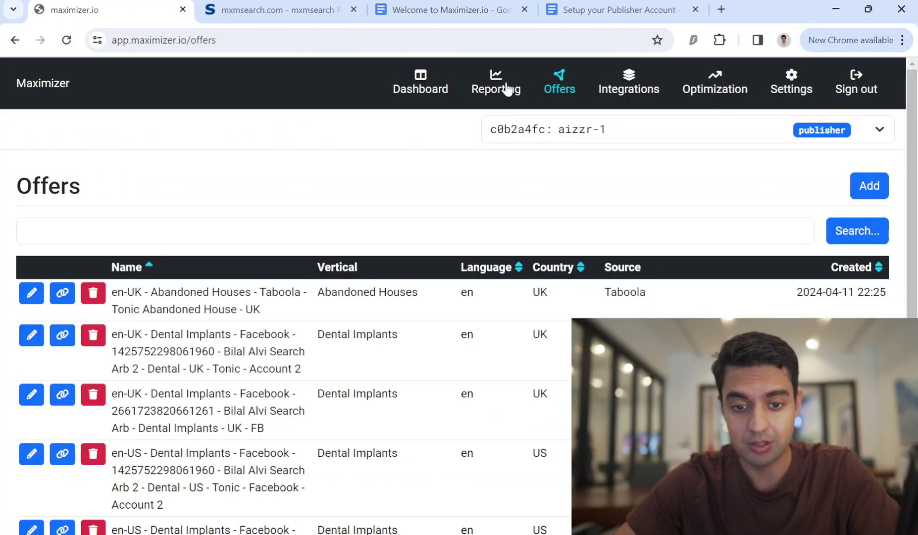
pyautogui.click(508, 89)
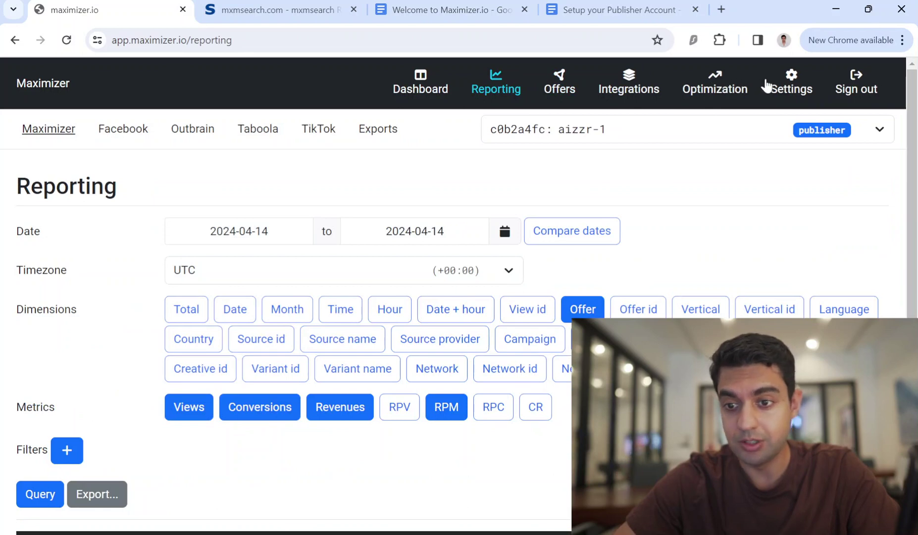
pyautogui.click(413, 87)
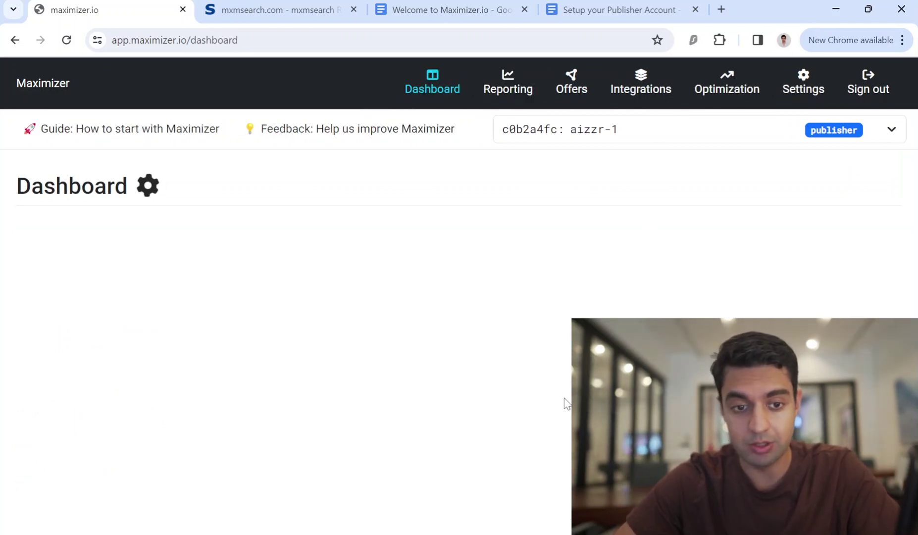
pyautogui.click(715, 87)
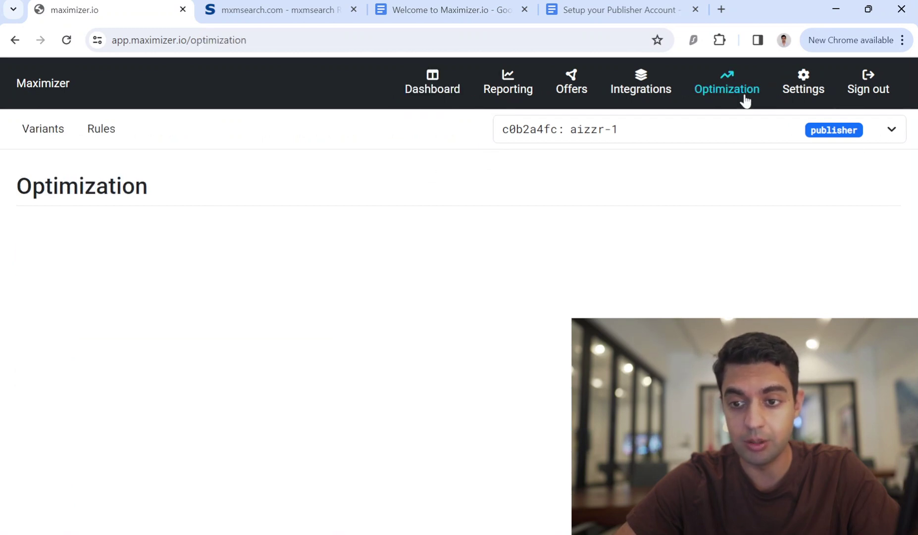
pyautogui.click(449, 91)
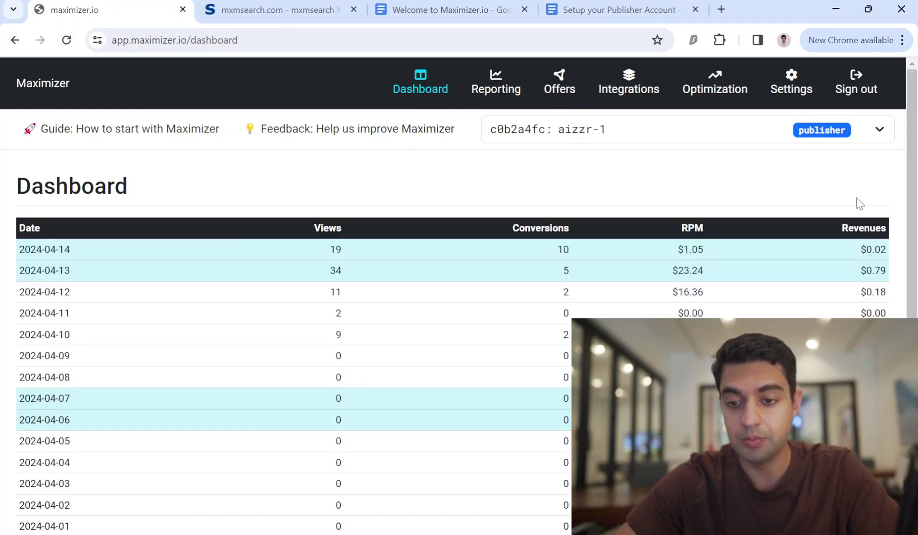
pyautogui.scroll(-8, 882, 204)
pyautogui.scroll(8, 871, 168)
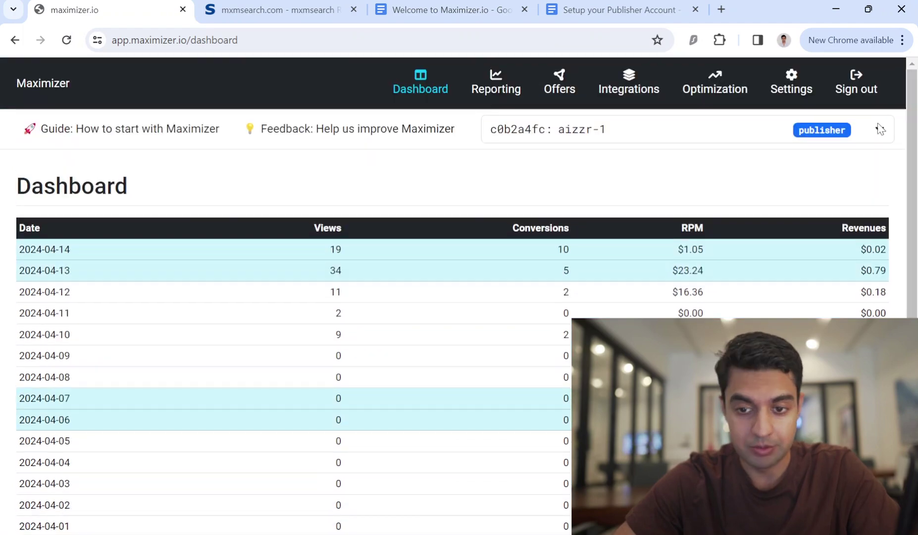